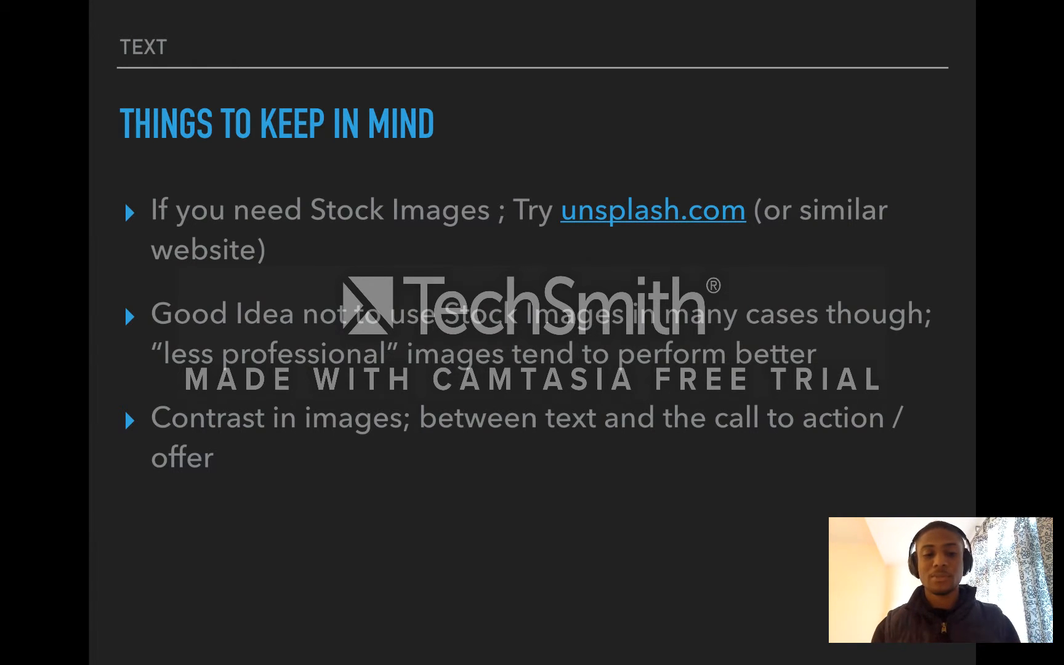
# - Switch to the Chrome desktop and load the Canva website in a new tab
pyautogui.press('Escape')
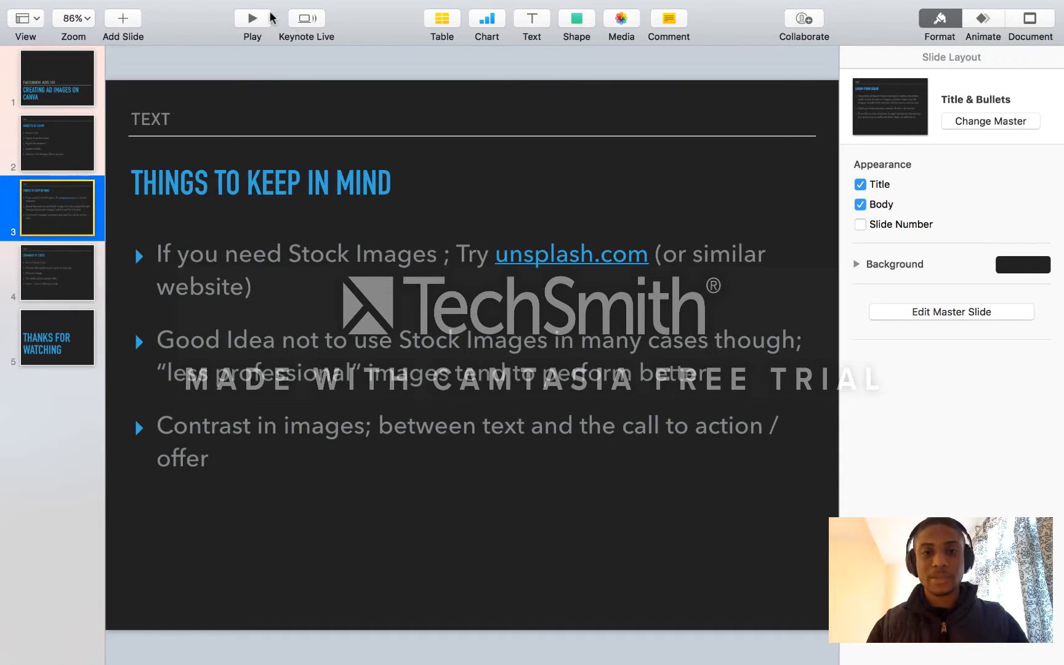
pyautogui.hotkey('ctrl', 'Up')
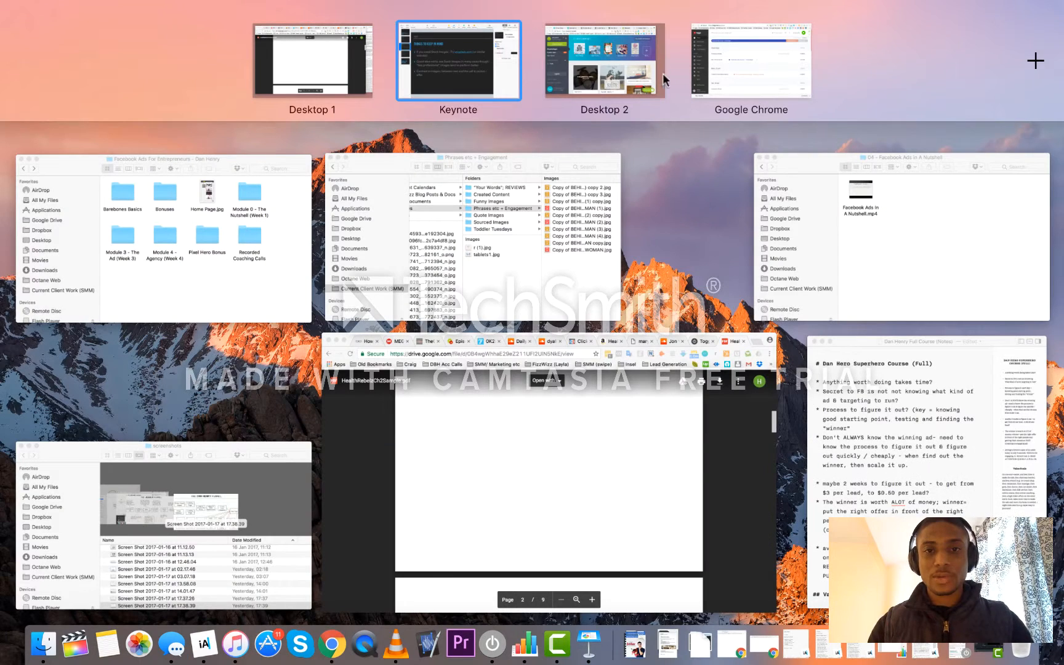
pyautogui.click(620, 77)
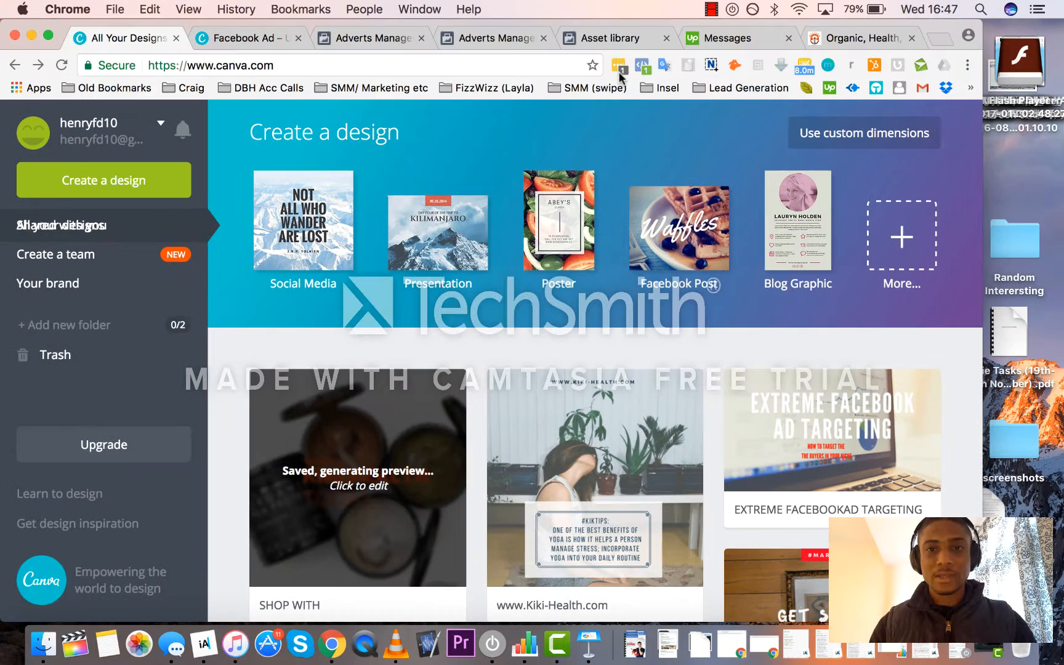
pyautogui.press('super+t')
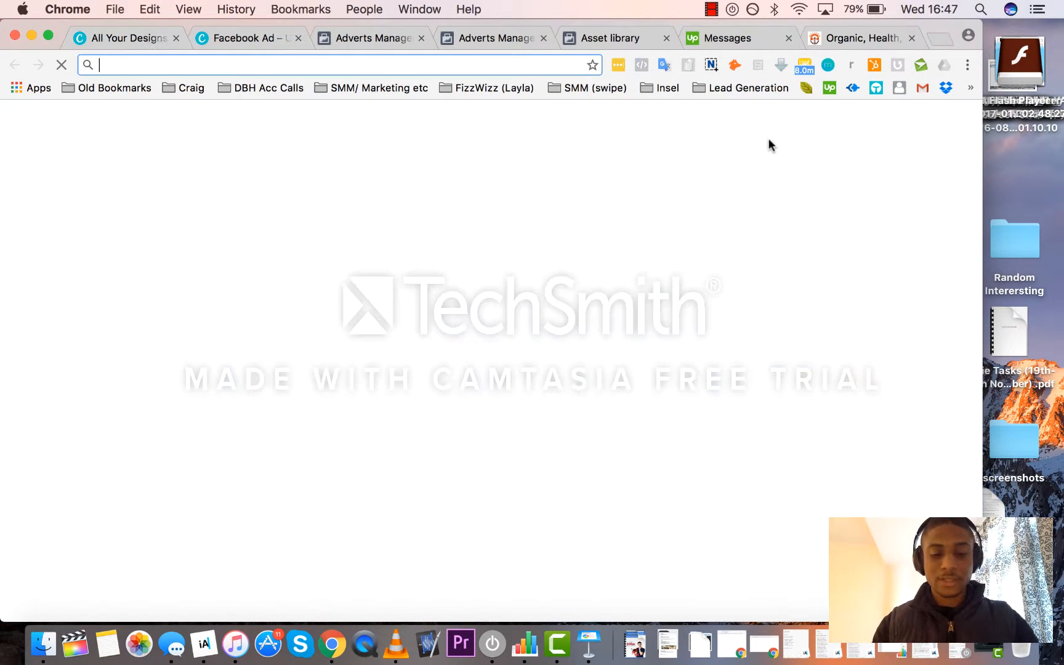
pyautogui.write('canva')
pyautogui.press('Return')
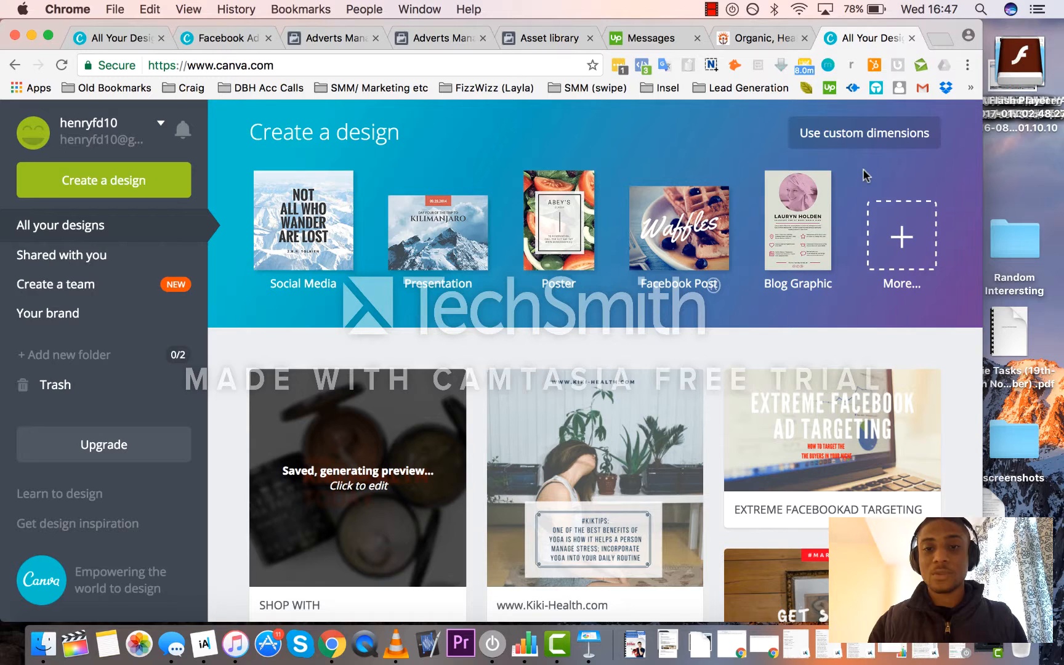
pyautogui.moveTo(677, 225)
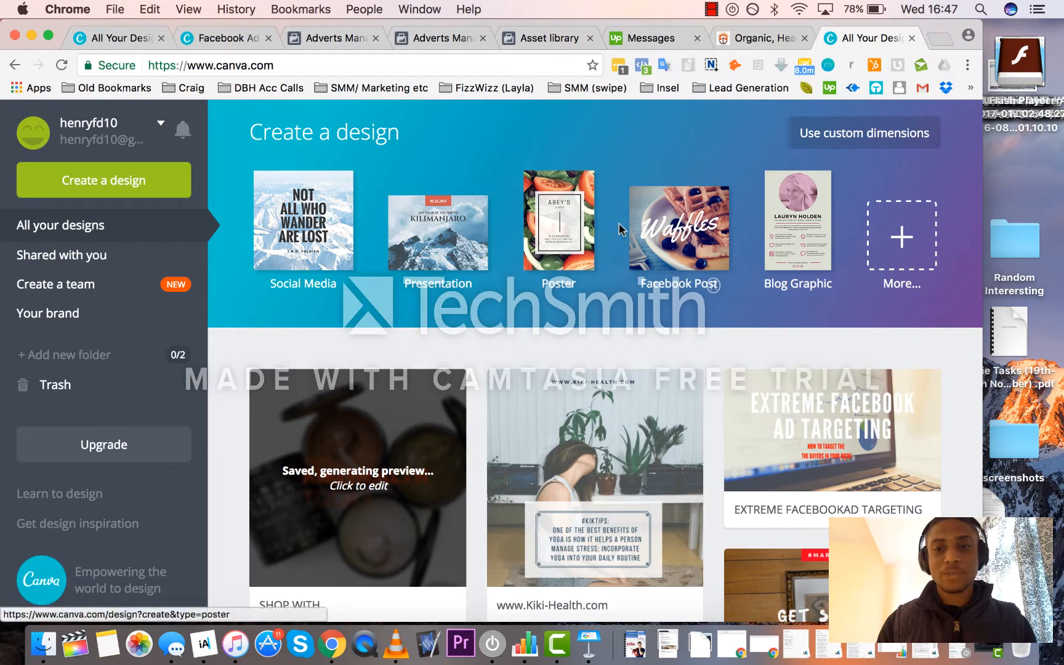
# - Start a blank Facebook Ad design from the More design types list
pyautogui.click(906, 233)
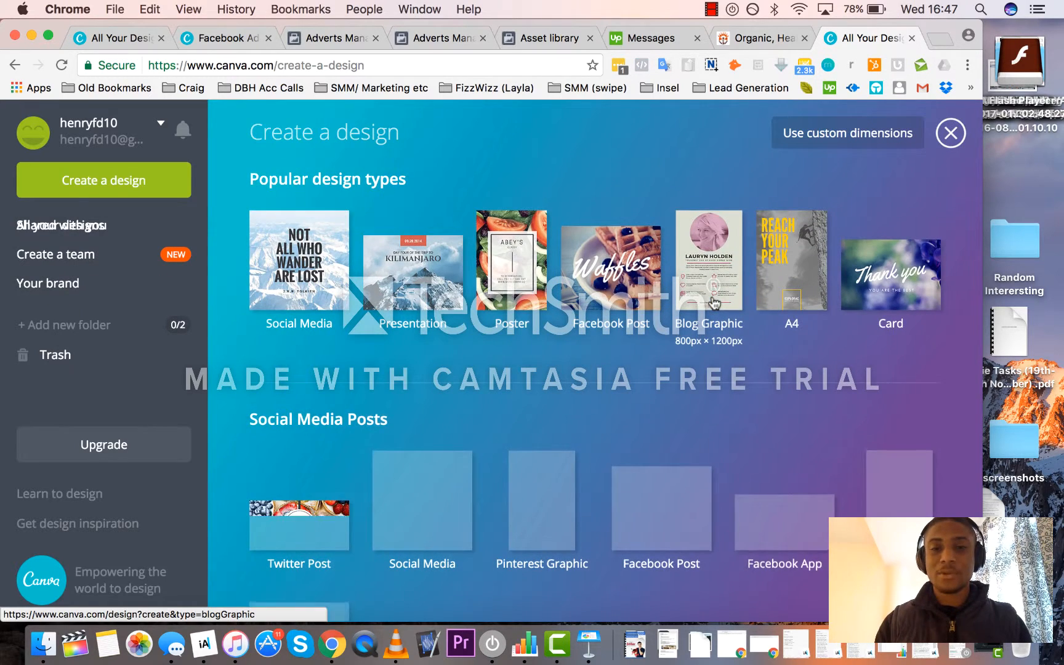
pyautogui.scroll(-3, 690, 332)
pyautogui.scroll(-1, 670, 366)
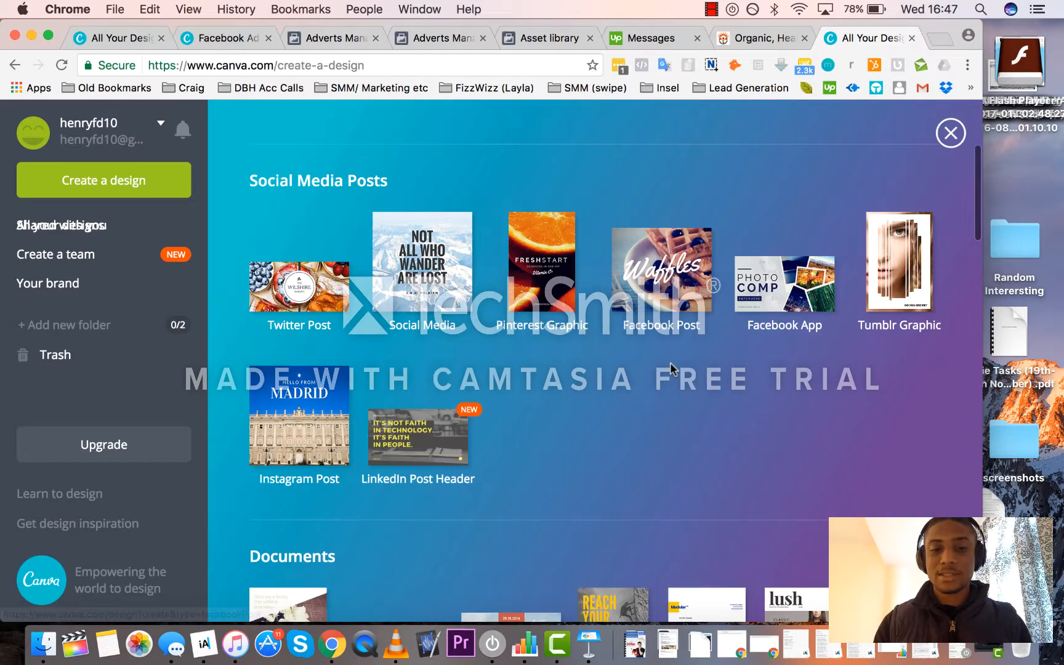
pyautogui.scroll(-2, 671, 369)
pyautogui.scroll(-1, 670, 368)
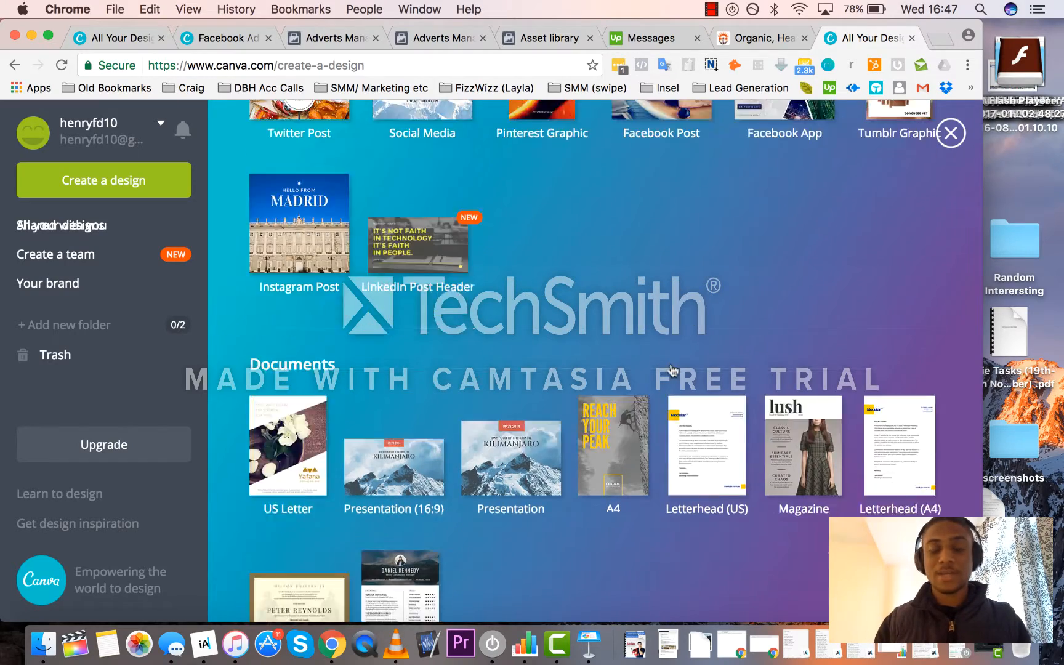
pyautogui.scroll(-2, 670, 368)
pyautogui.scroll(-4, 672, 371)
pyautogui.scroll(-3, 671, 370)
pyautogui.scroll(-2, 671, 370)
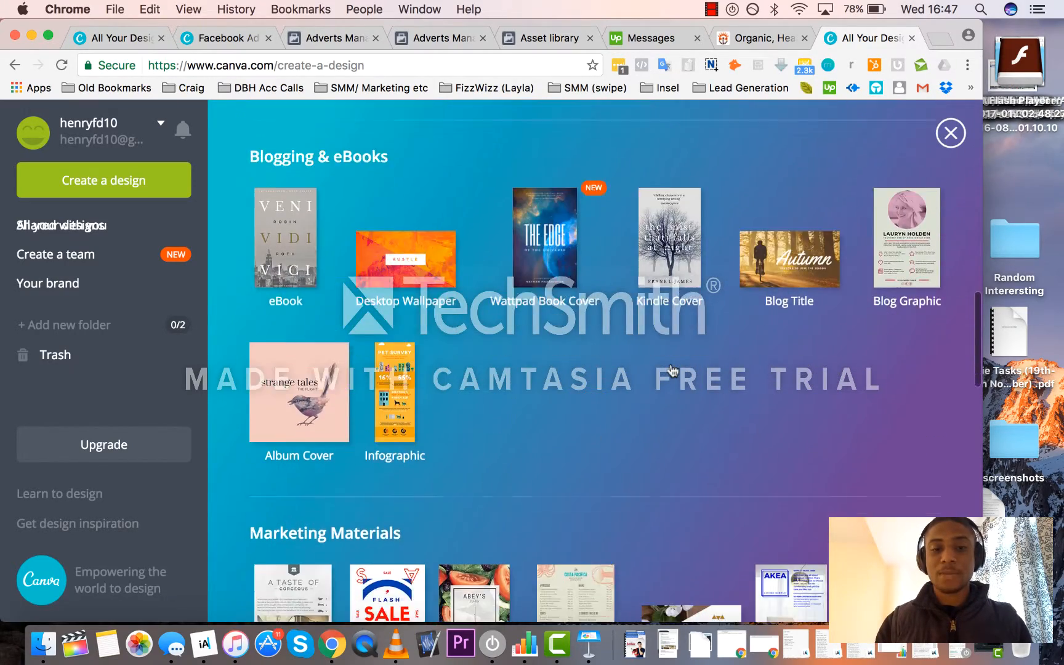
pyautogui.scroll(-4, 672, 370)
pyautogui.scroll(-1, 671, 370)
pyautogui.scroll(-1, 672, 370)
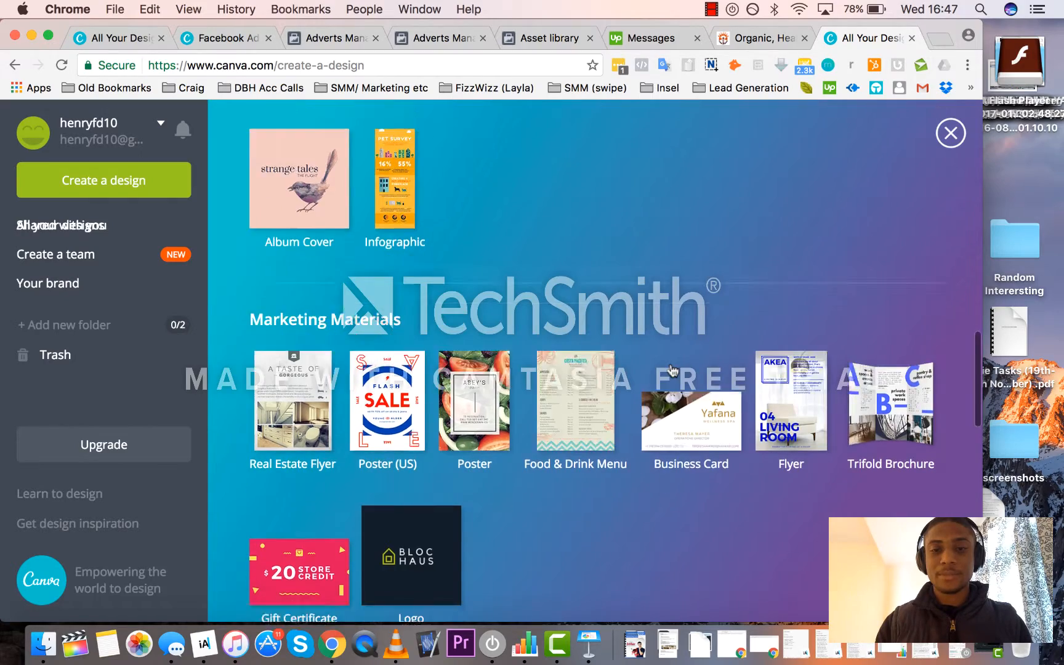
pyautogui.scroll(-3, 671, 370)
pyautogui.scroll(-2, 672, 370)
pyautogui.scroll(-3, 672, 370)
pyautogui.scroll(-2, 671, 370)
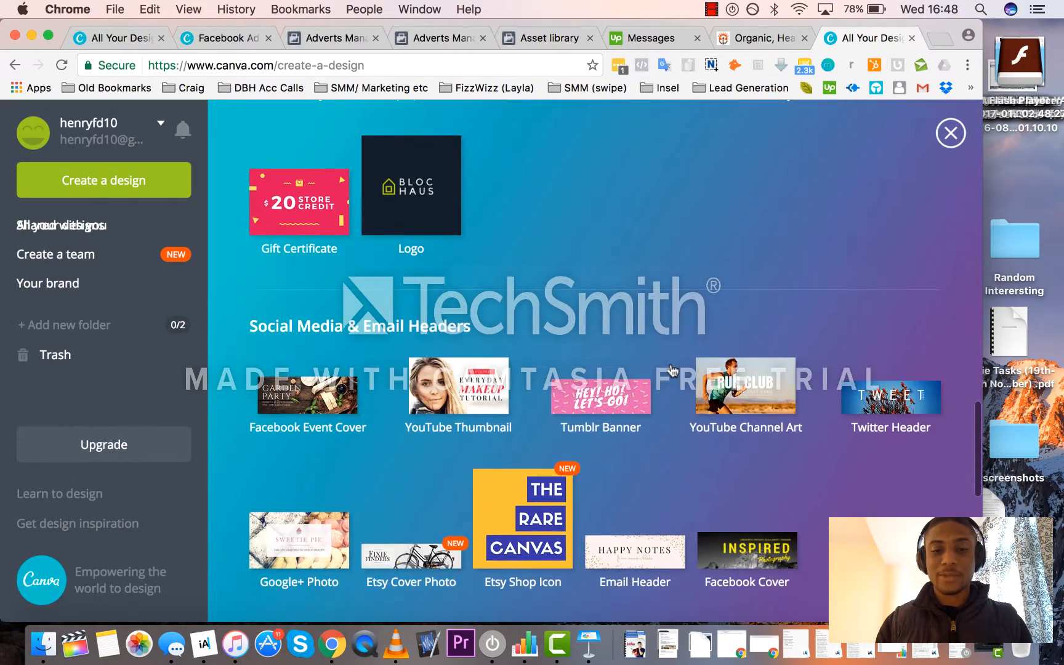
pyautogui.scroll(-4, 672, 370)
pyautogui.scroll(-3, 672, 371)
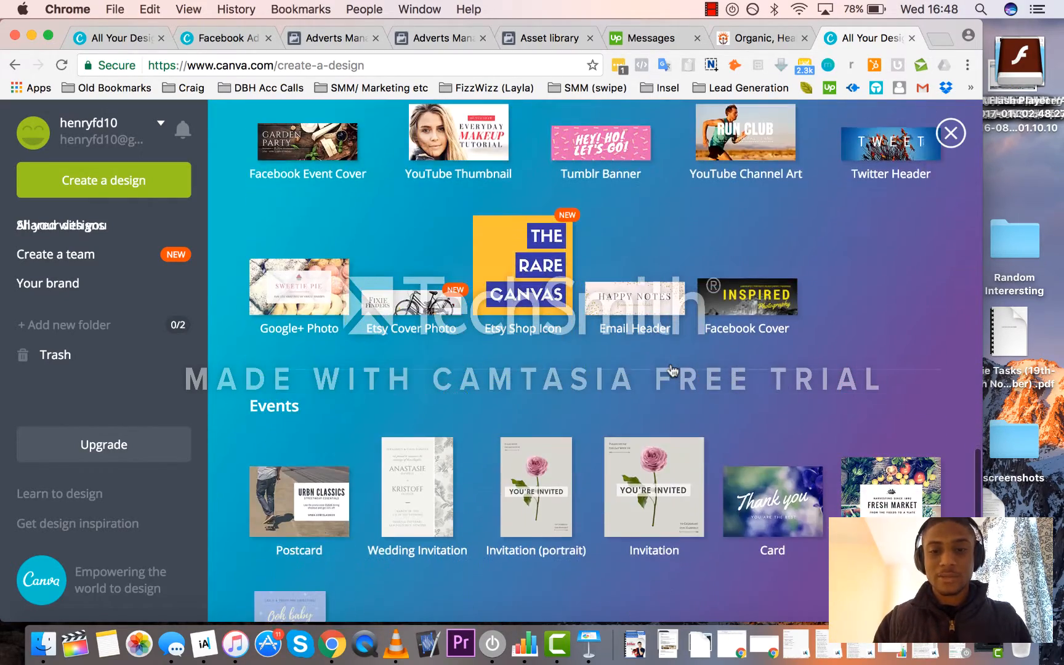
pyautogui.scroll(-3, 670, 365)
pyautogui.scroll(-1, 670, 362)
pyautogui.scroll(-3, 670, 362)
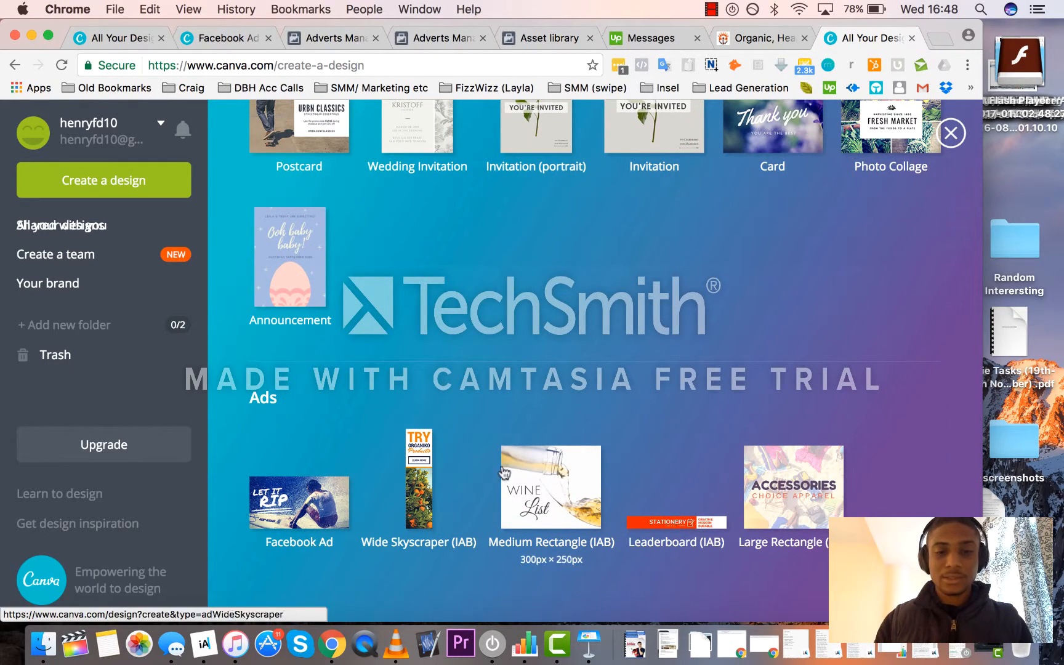
pyautogui.click(290, 501)
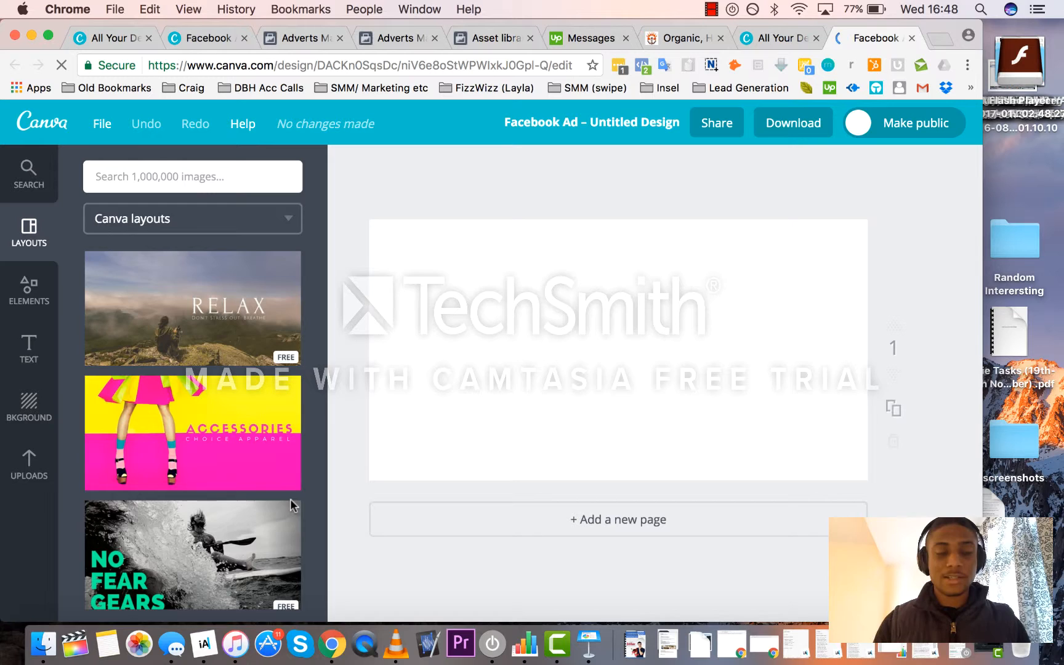
# - Apply the Relax layout and delete its mountain background photo
pyautogui.click(209, 301)
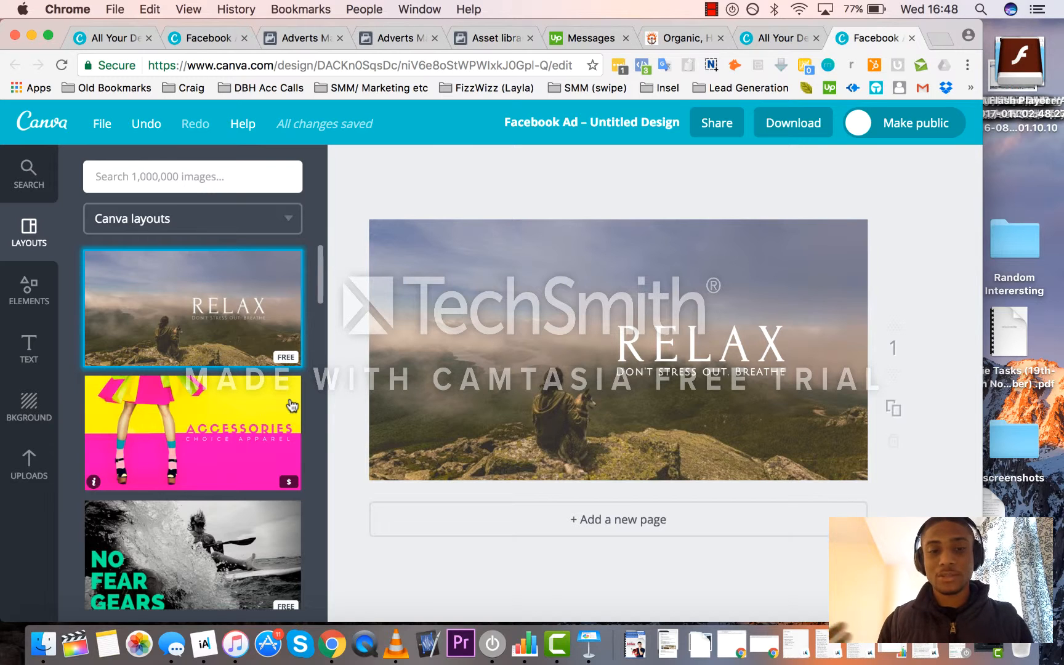
pyautogui.doubleClick(674, 347)
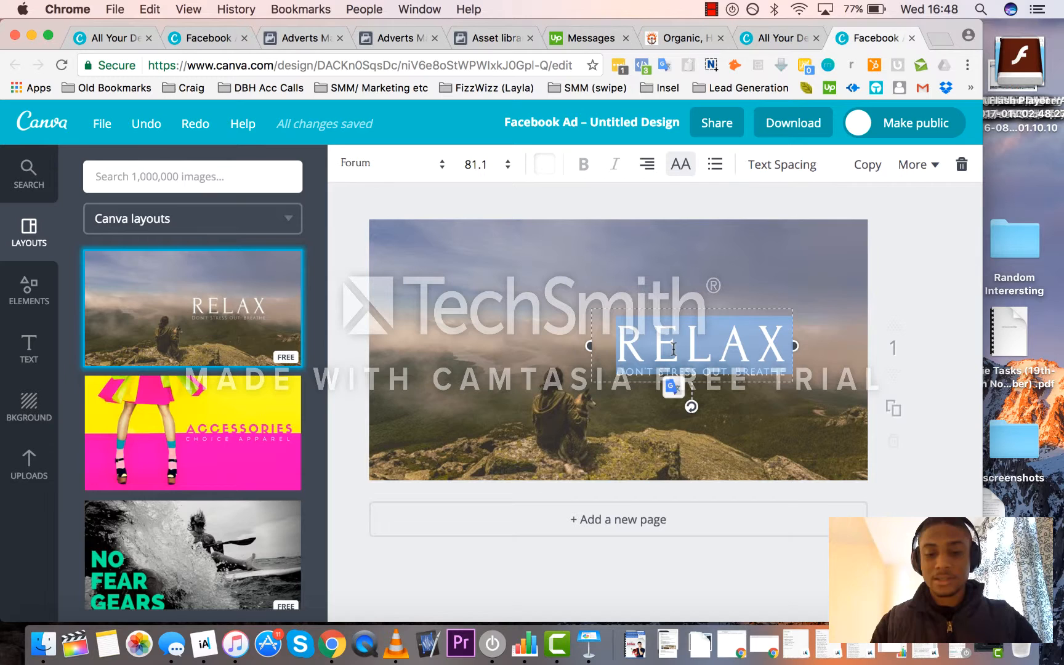
pyautogui.write('BUY')
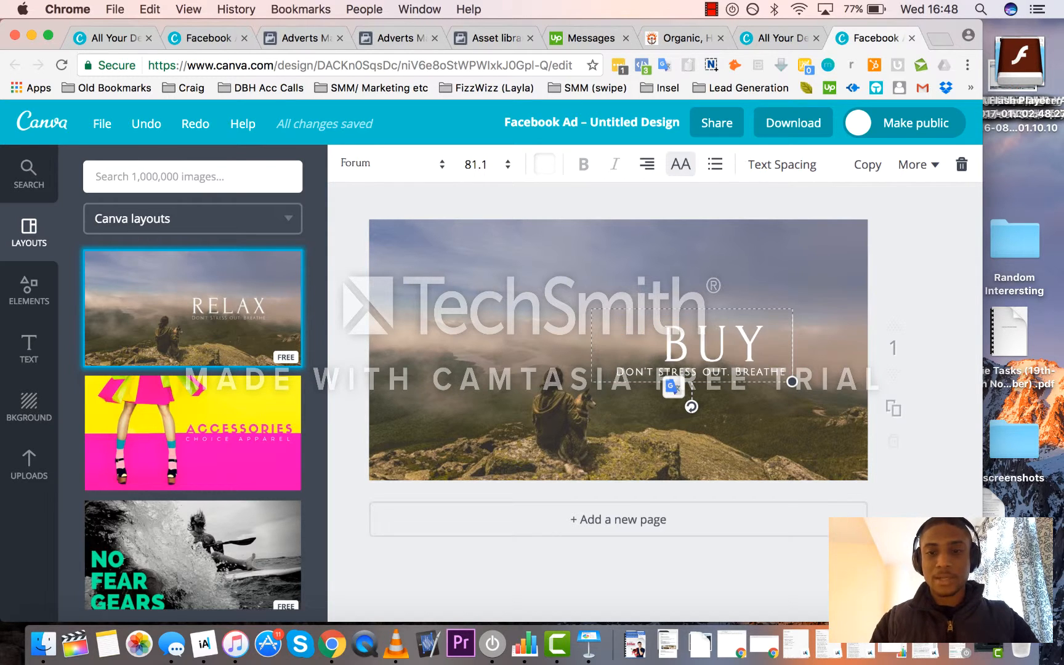
pyautogui.write(' MY STUFF')
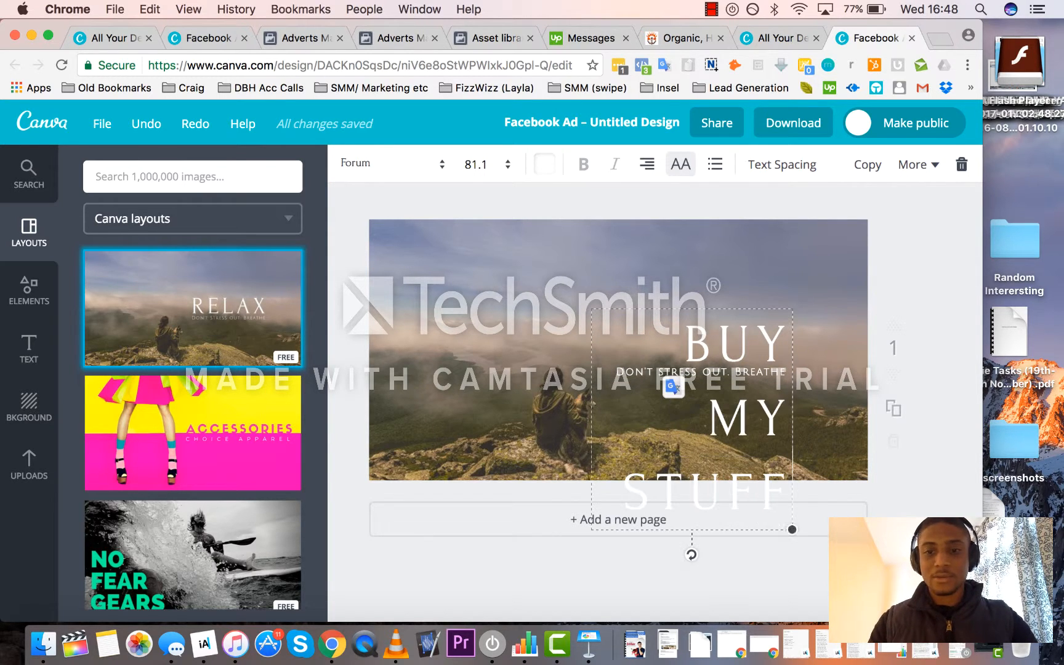
pyautogui.click(499, 297)
pyautogui.press('Delete')
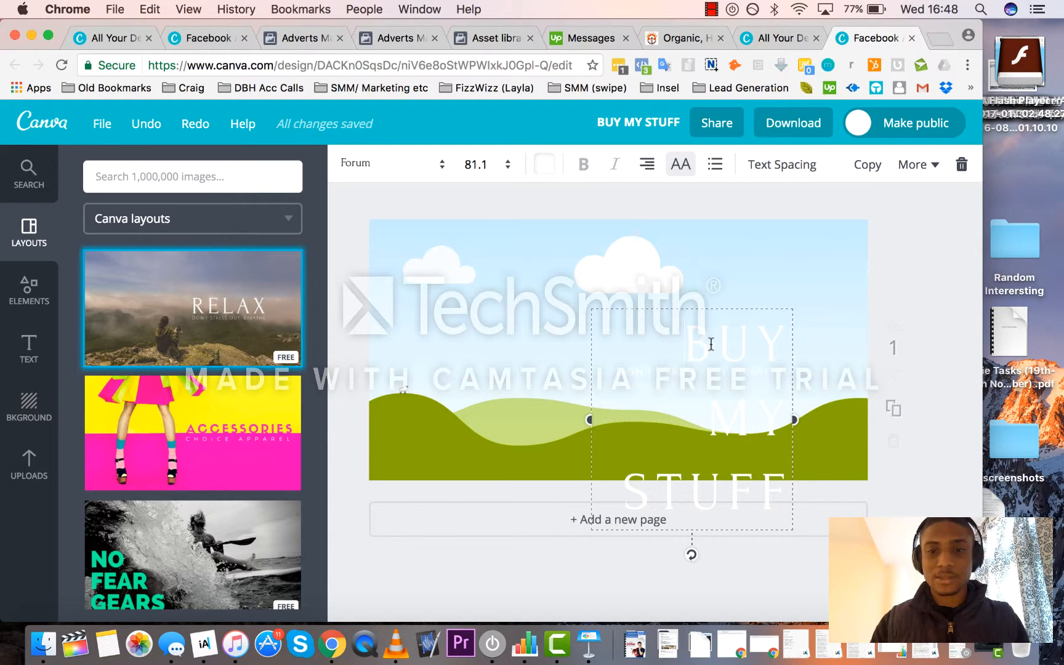
# - Delete the BUY MY STUFF text box and show the account's uploaded images
pyautogui.click(629, 307)
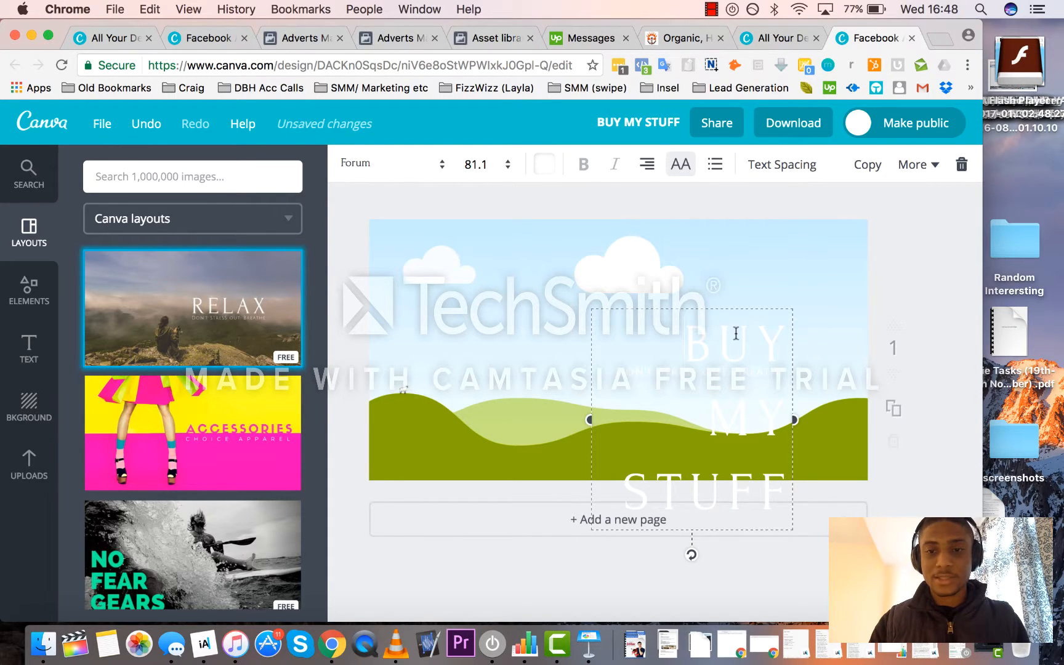
pyautogui.click(758, 336)
pyautogui.doubleClick(760, 334)
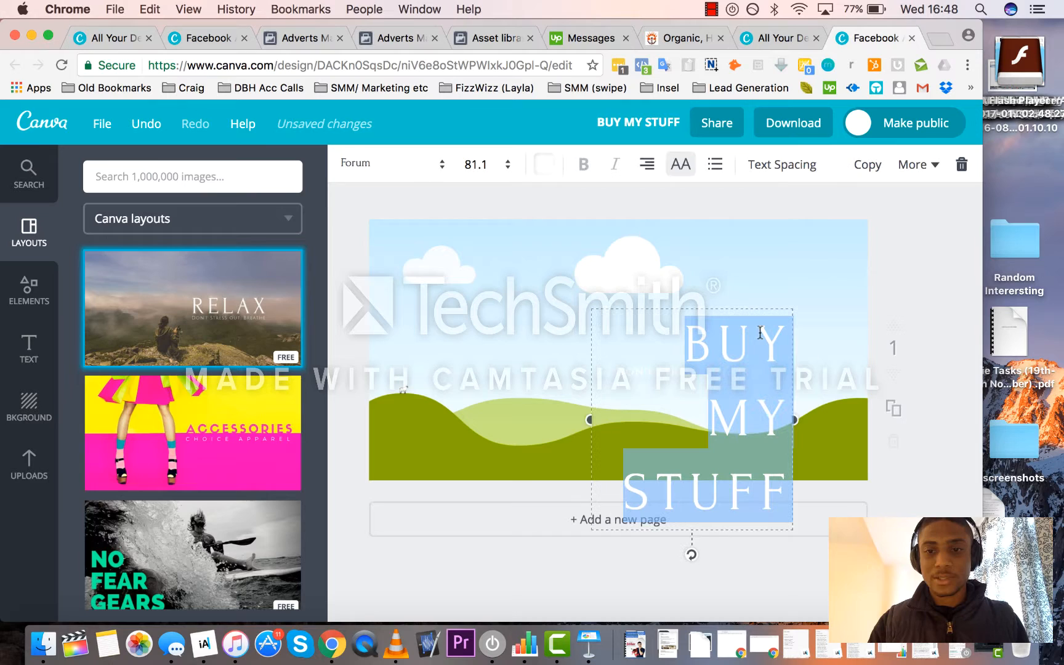
pyautogui.click(964, 165)
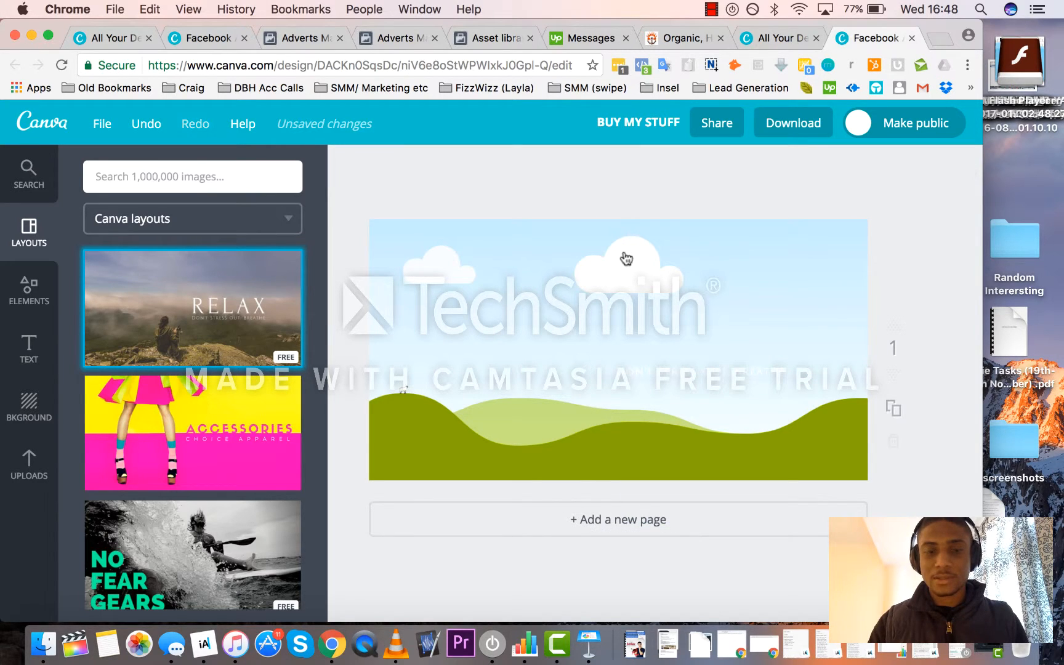
pyautogui.click(17, 475)
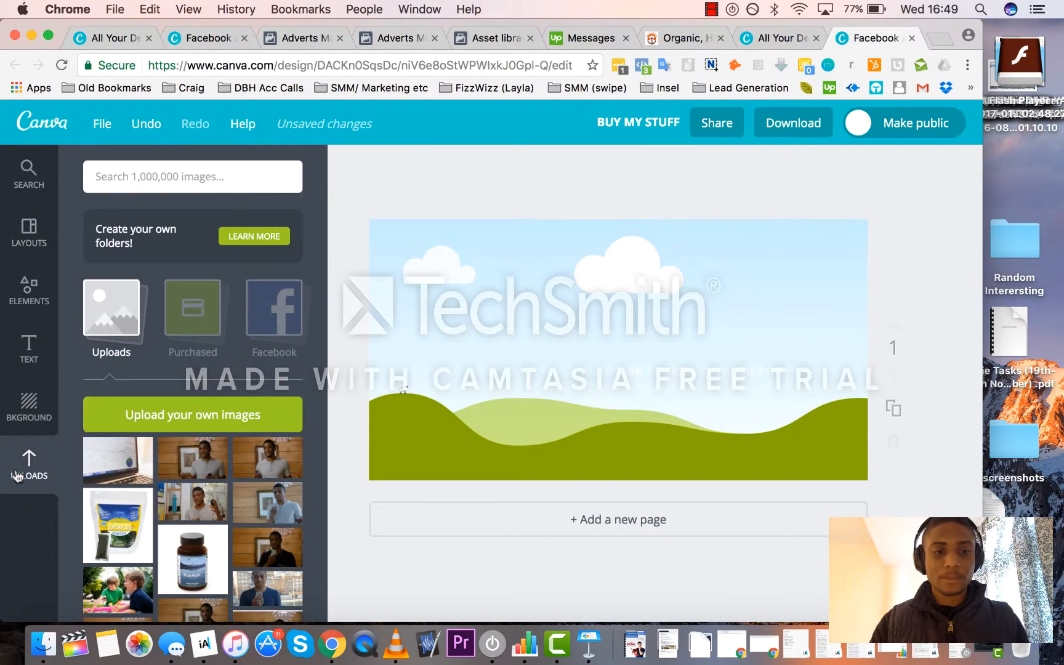
# - Search Google Images for 'gym workout' in a new tab and preview the dumbbell-press photo
pyautogui.click(937, 39)
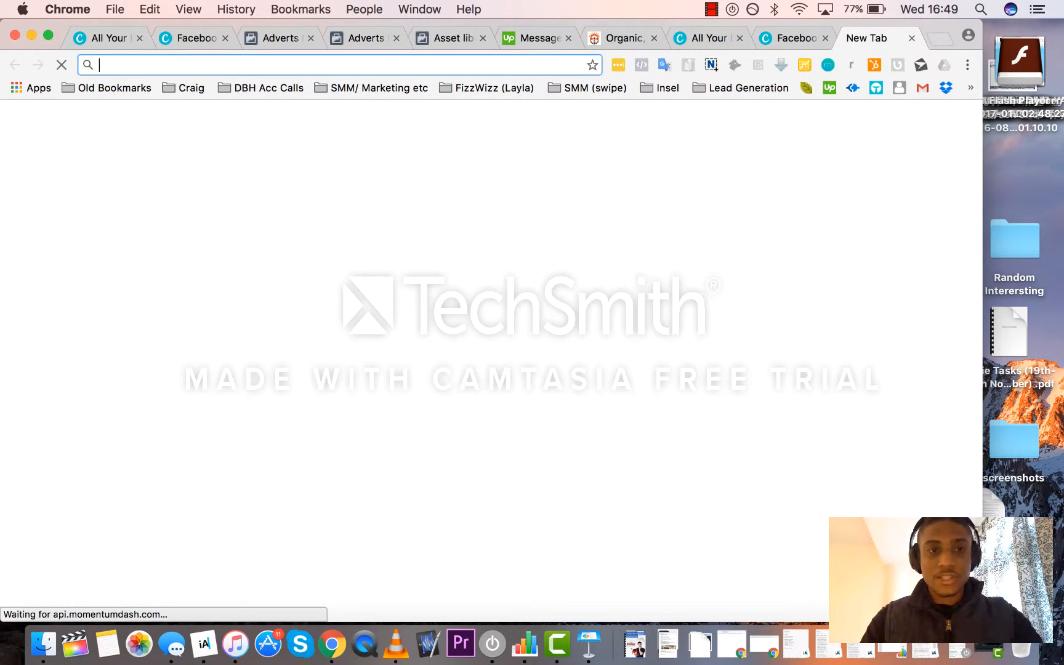
pyautogui.write('gyn')
pyautogui.press('BackSpace')
pyautogui.write('m')
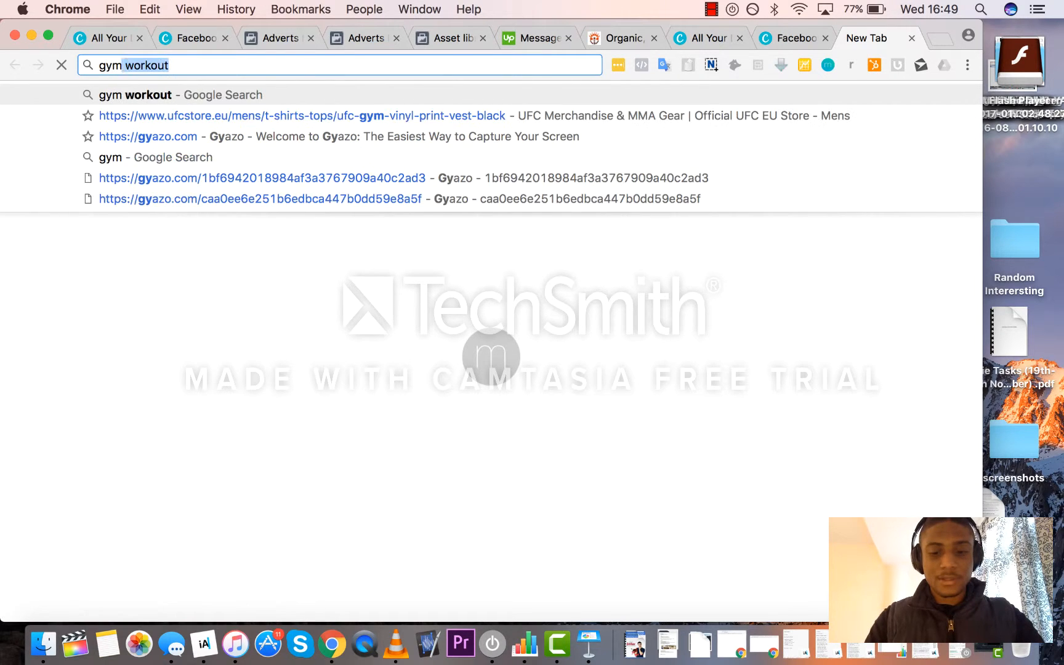
pyautogui.write(' workout')
pyautogui.press('Return')
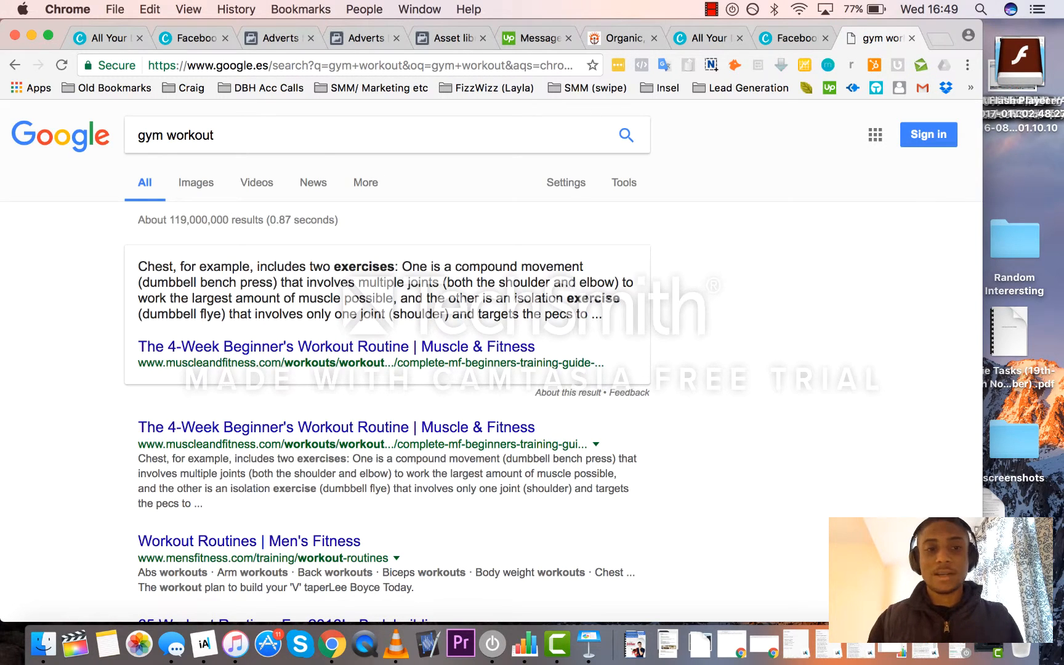
pyautogui.click(205, 187)
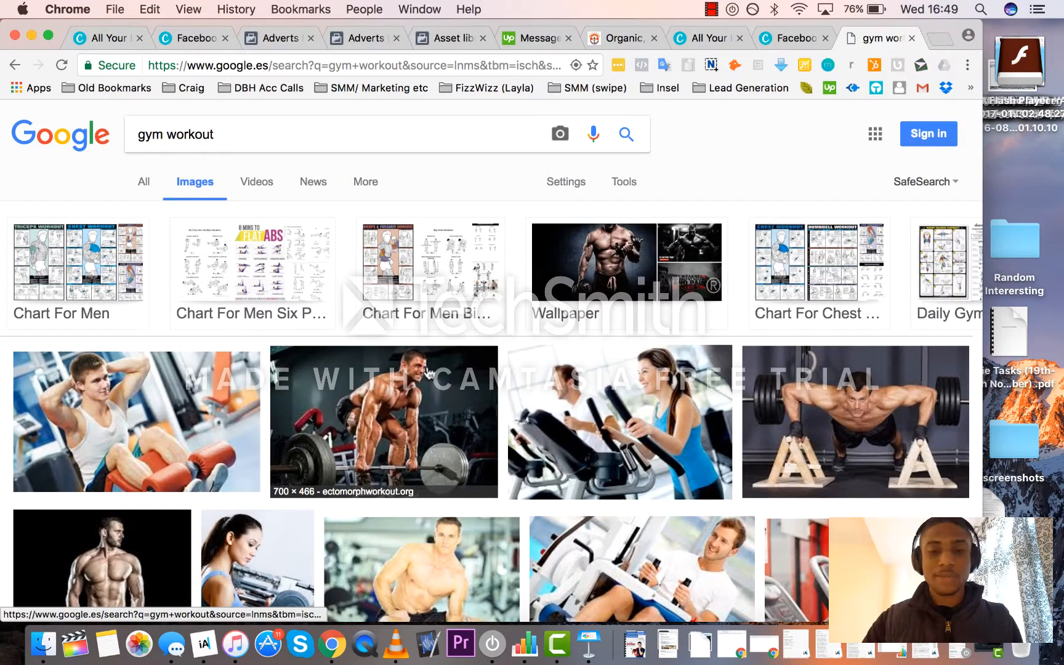
pyautogui.scroll(-5, 428, 372)
pyautogui.scroll(-1, 831, 208)
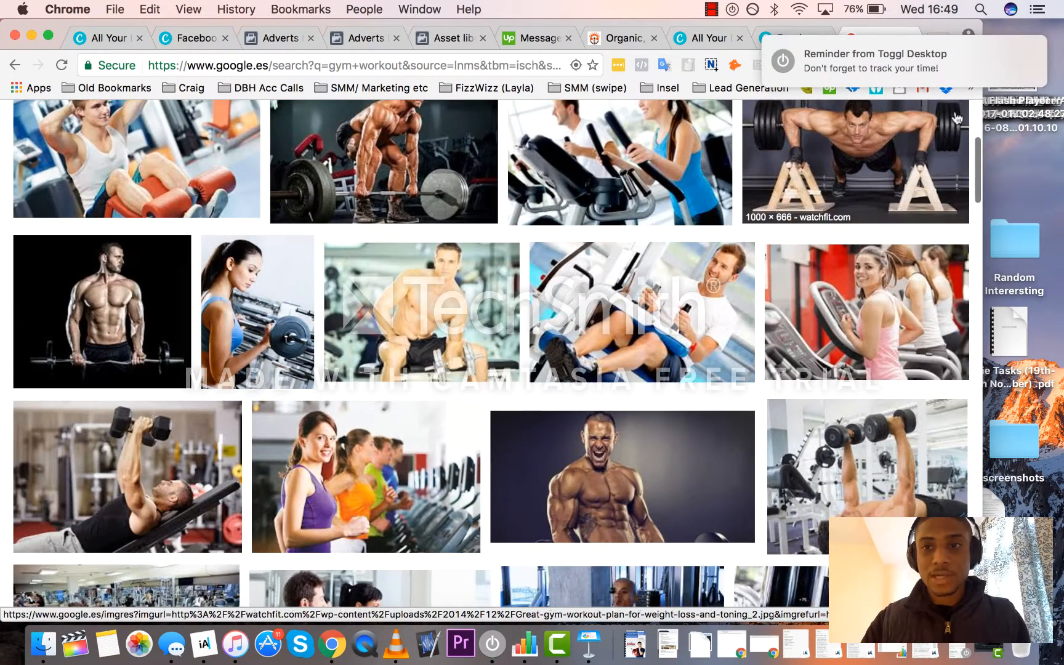
pyautogui.click(1023, 48)
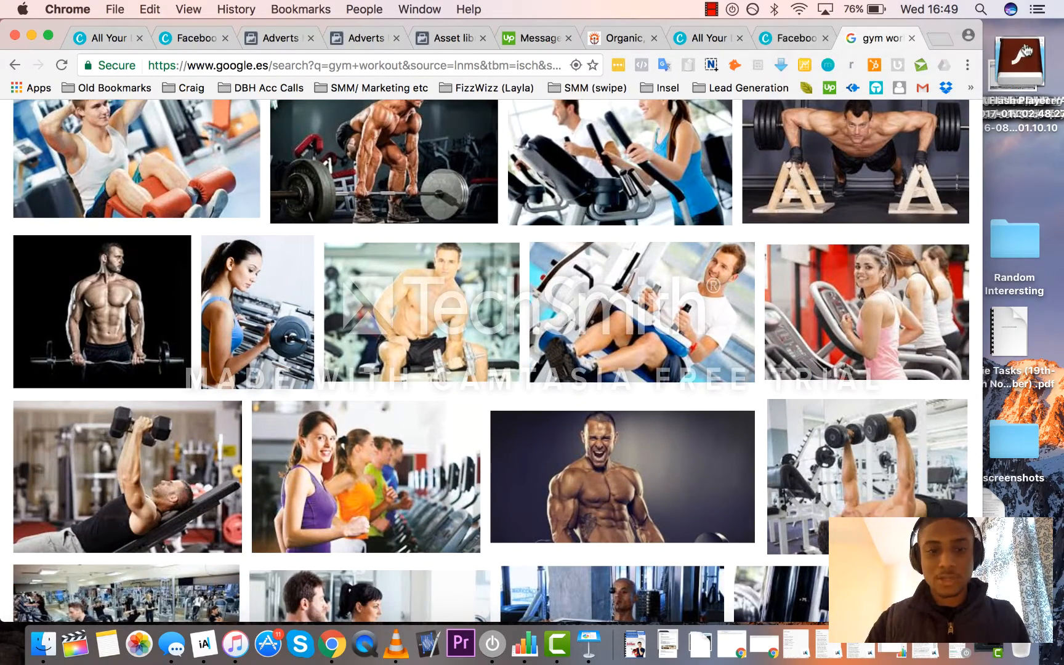
pyautogui.scroll(-3, 598, 352)
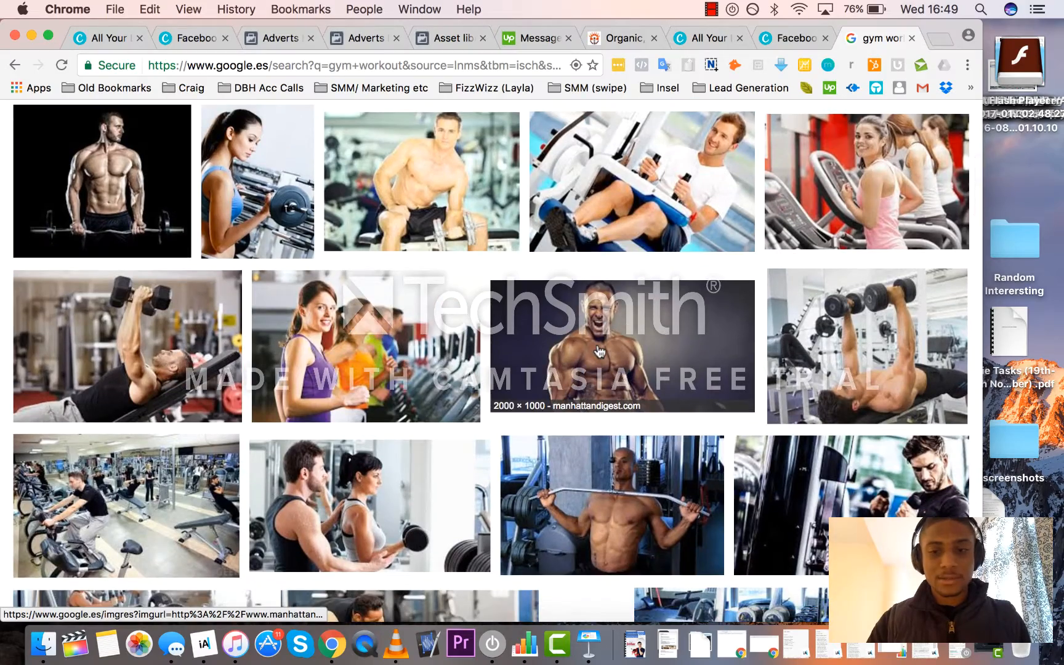
pyautogui.scroll(-3, 598, 351)
pyautogui.scroll(-3, 599, 352)
pyautogui.scroll(-2, 598, 351)
pyautogui.scroll(-2, 599, 352)
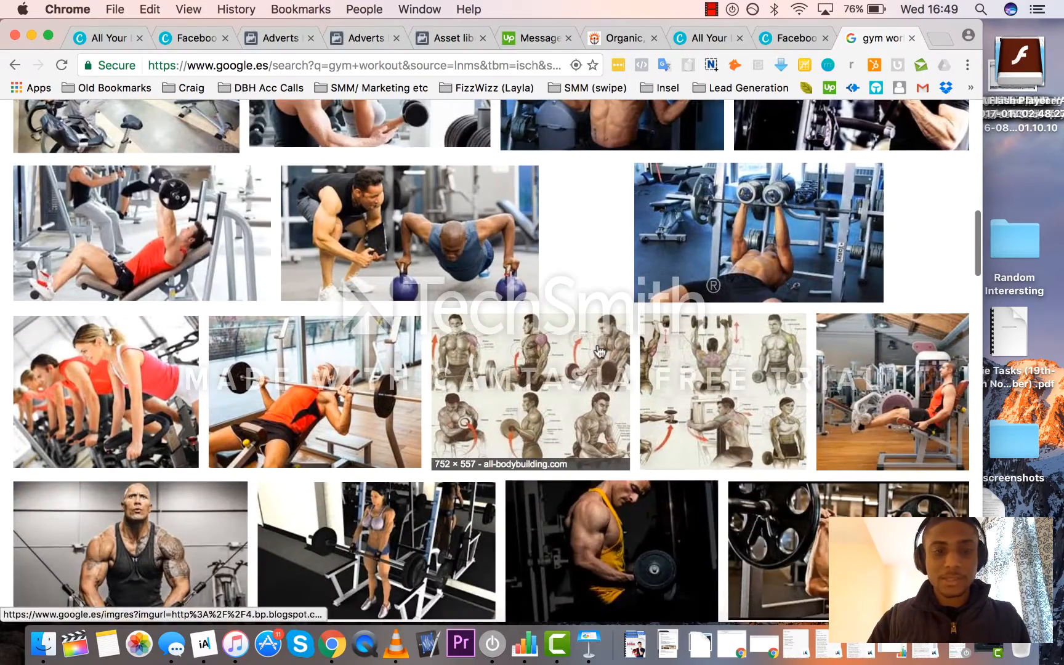
pyautogui.scroll(-4, 599, 352)
pyautogui.scroll(5, 598, 351)
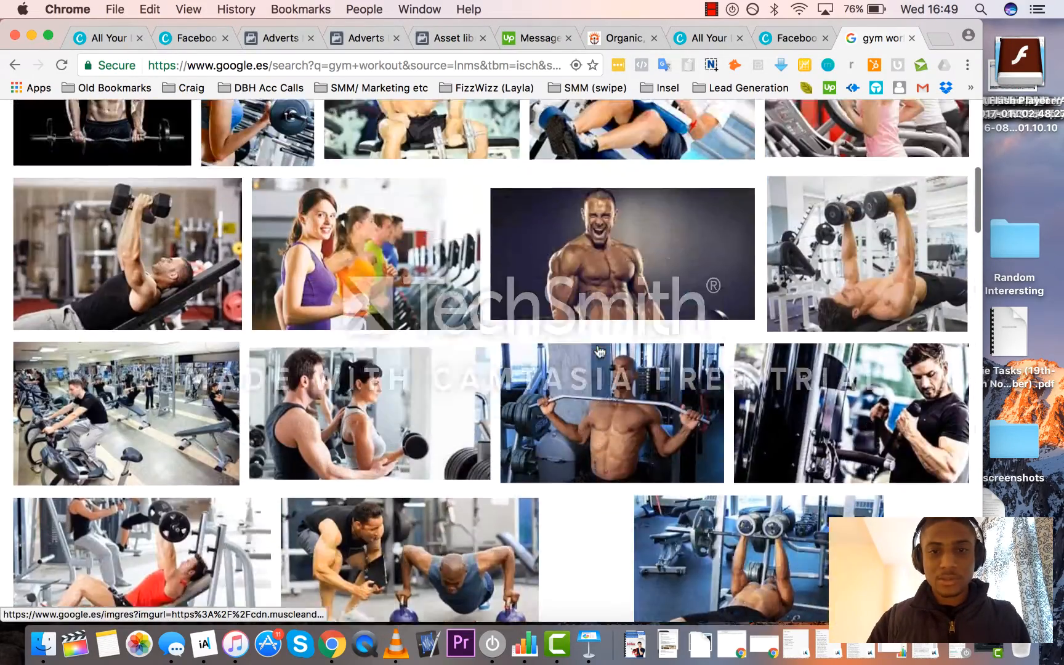
pyautogui.scroll(5, 598, 351)
pyautogui.scroll(3, 582, 358)
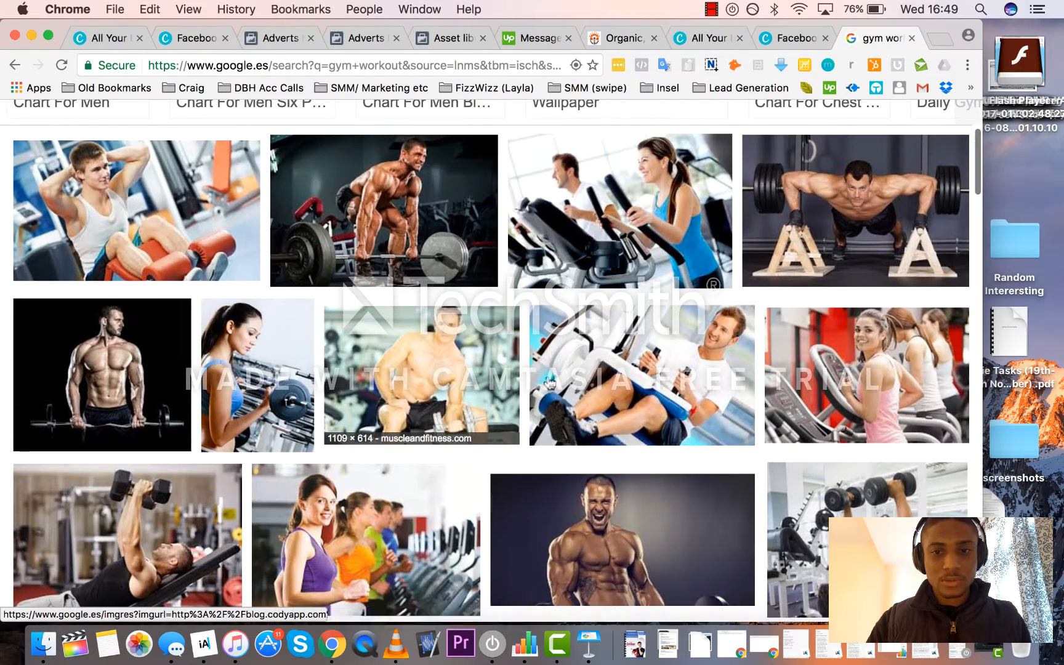
pyautogui.scroll(-5, 635, 362)
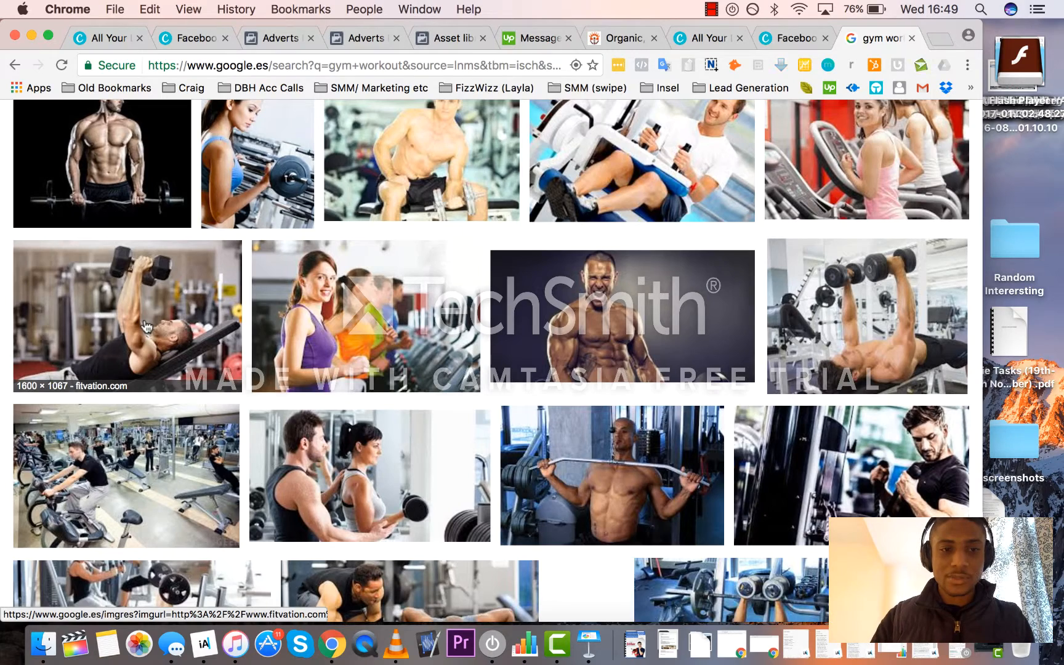
pyautogui.click(274, 303)
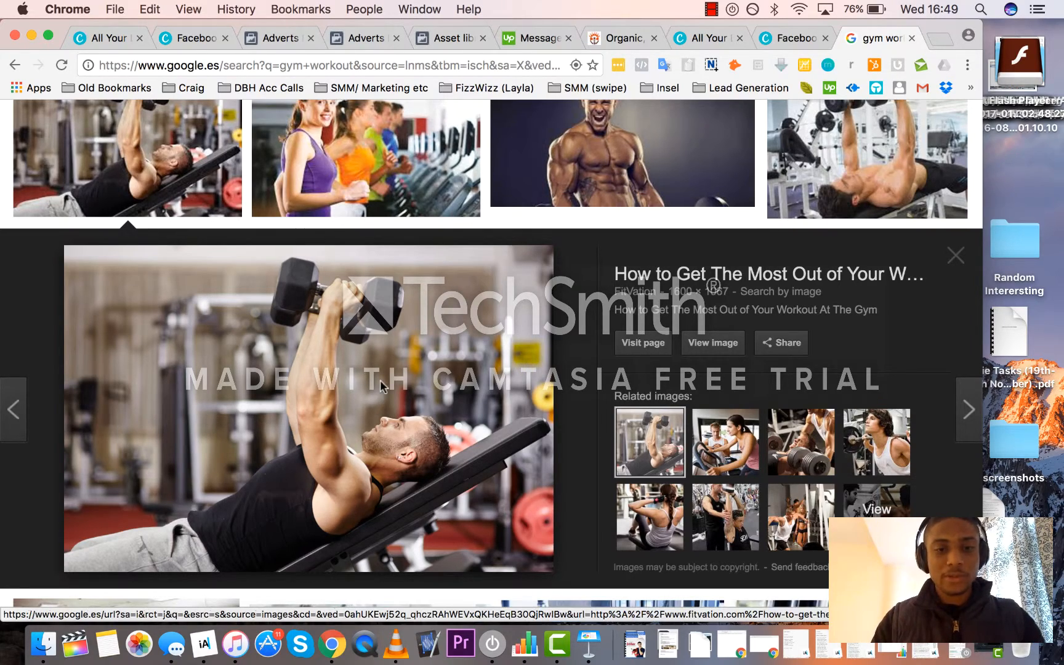
# - Drag the bench-press photo from Google Images onto the Canva uploads panel
pyautogui.moveTo(381, 397)
pyautogui.mouseDown()
pyautogui.moveTo(546, 127)
pyautogui.moveTo(794, 40)
pyautogui.moveTo(504, 231)
pyautogui.moveTo(217, 440)
pyautogui.moveTo(208, 476)
pyautogui.mouseUp()
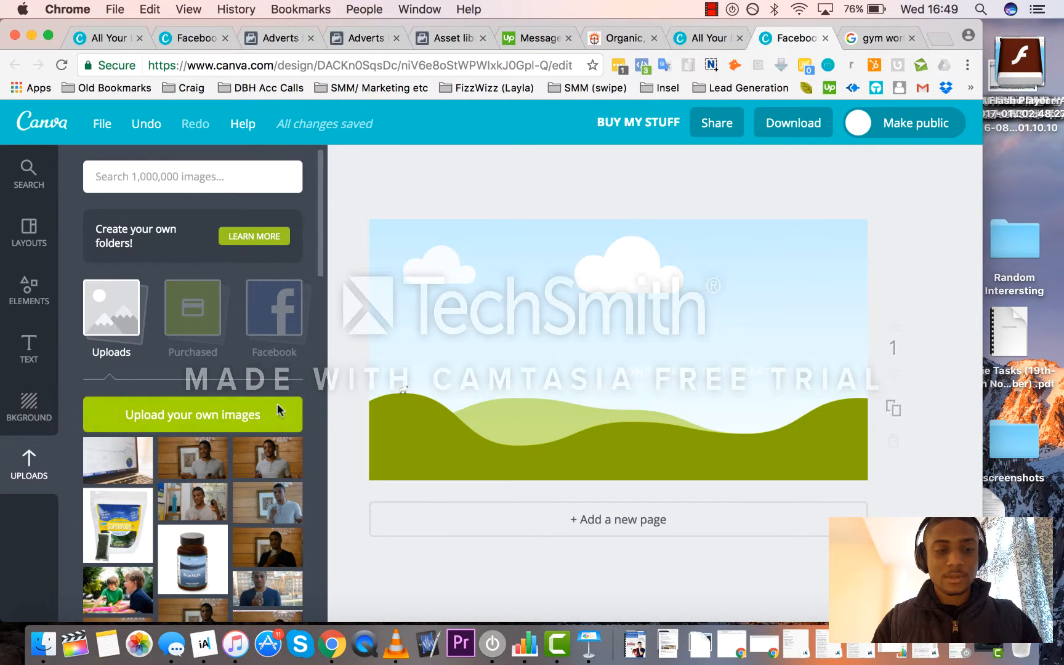
pyautogui.click(888, 43)
pyautogui.click(441, 353)
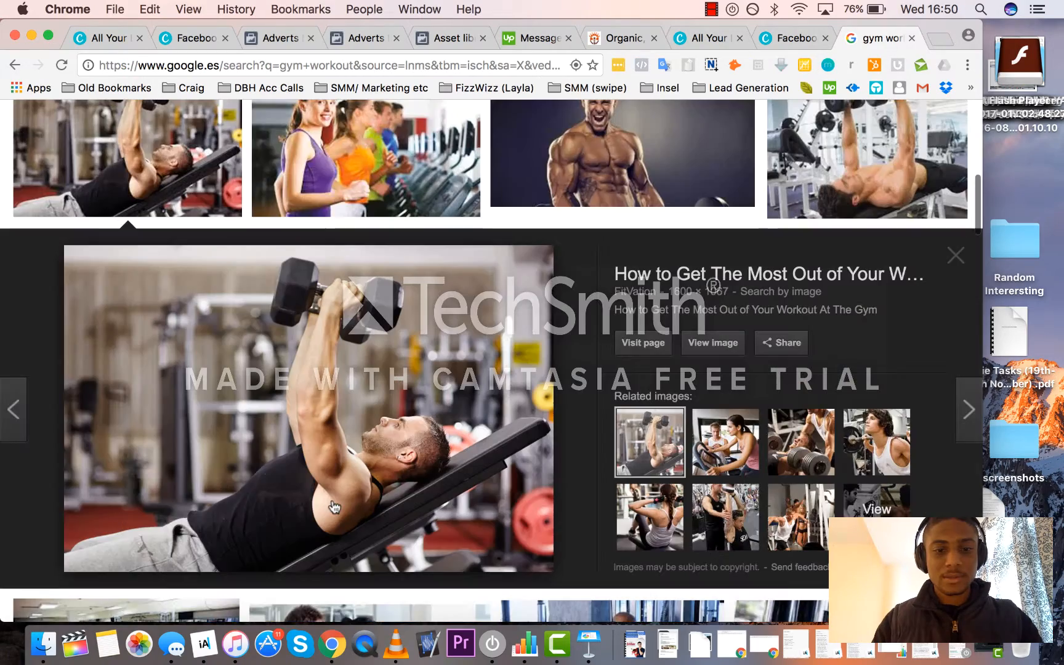
pyautogui.moveTo(375, 394); pyautogui.dragTo(788, 44)
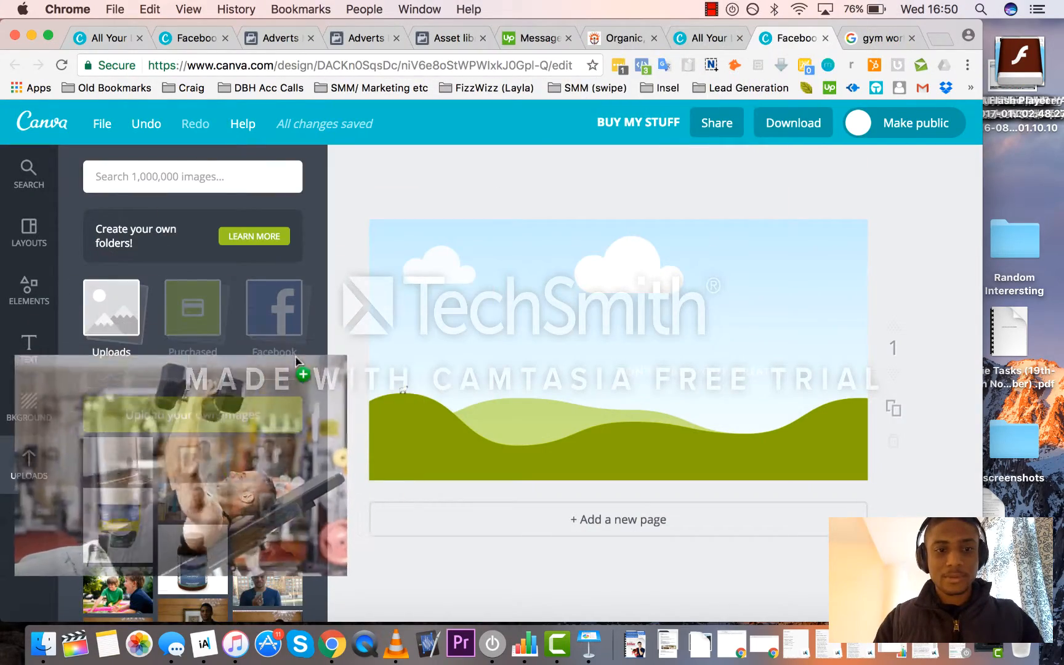
pyautogui.moveTo(789, 43); pyautogui.dragTo(219, 474)
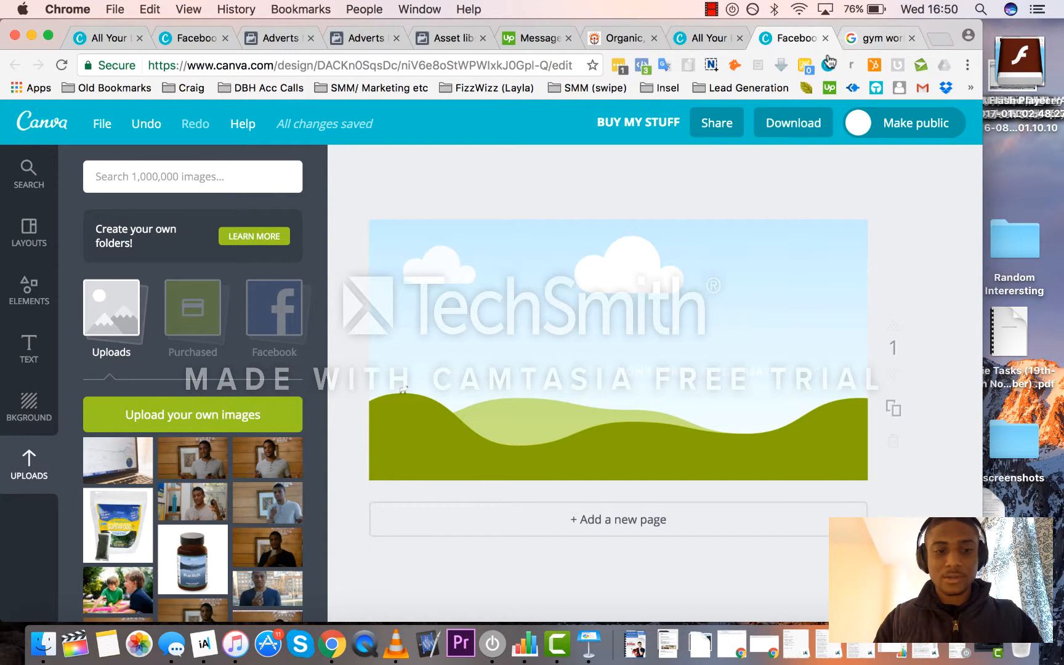
# - Make the kids photo the background and delete its DON'T STRESS OUT BREATHE text
pyautogui.moveTo(124, 587); pyautogui.dragTo(494, 339)
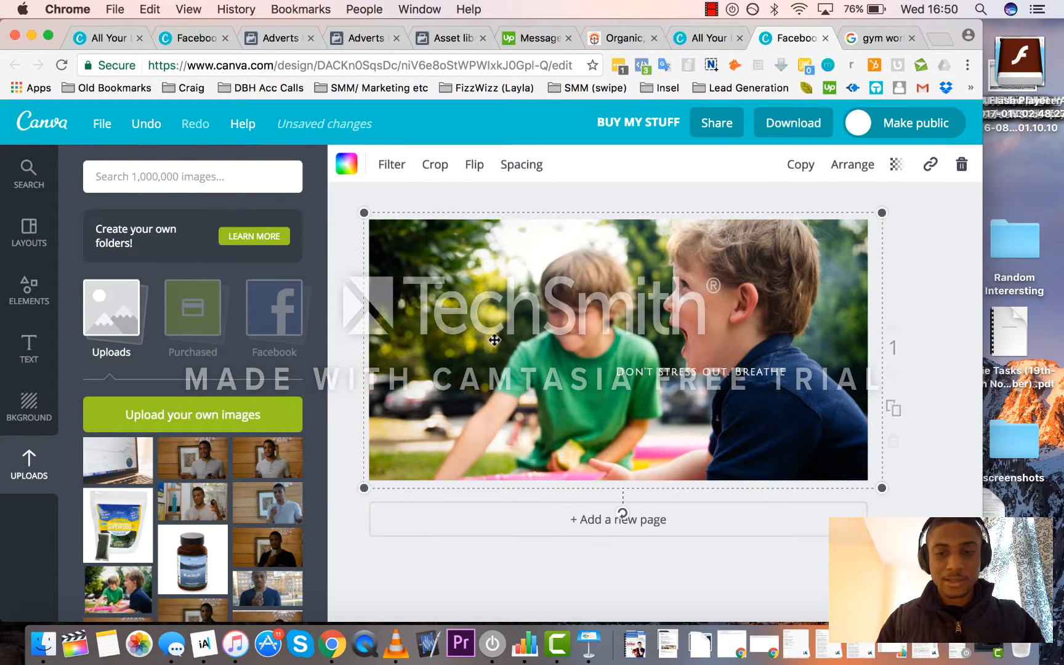
pyautogui.click(680, 373)
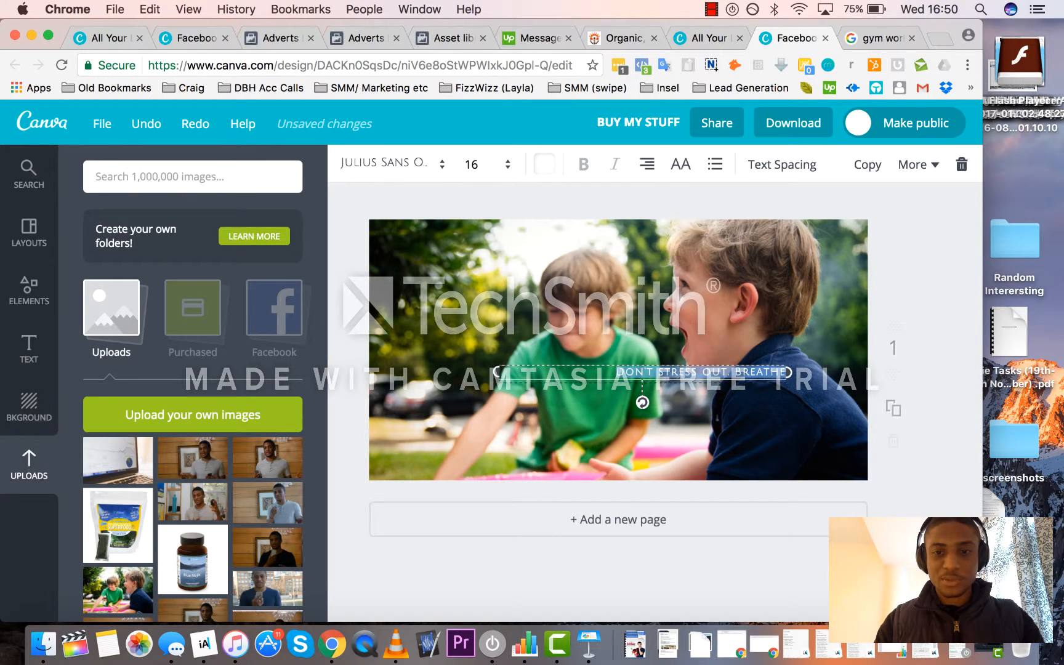
pyautogui.press('BackSpace')
pyautogui.press('BackSpace')
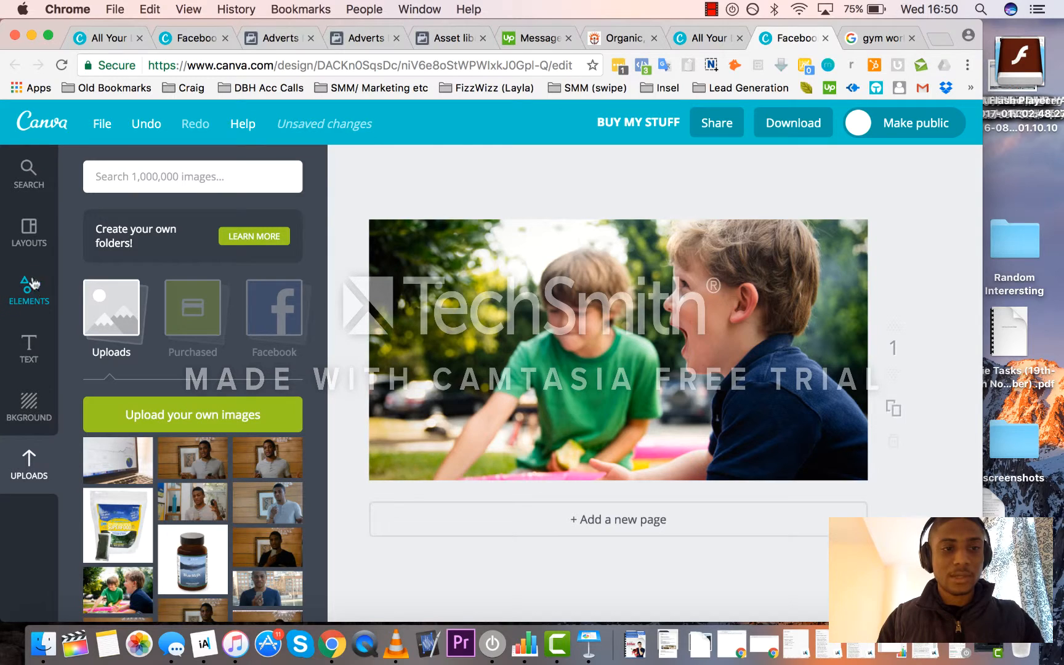
# - Add a circle from Elements > Shapes over the photo's left side, shrink it and colour it white
pyautogui.click(33, 298)
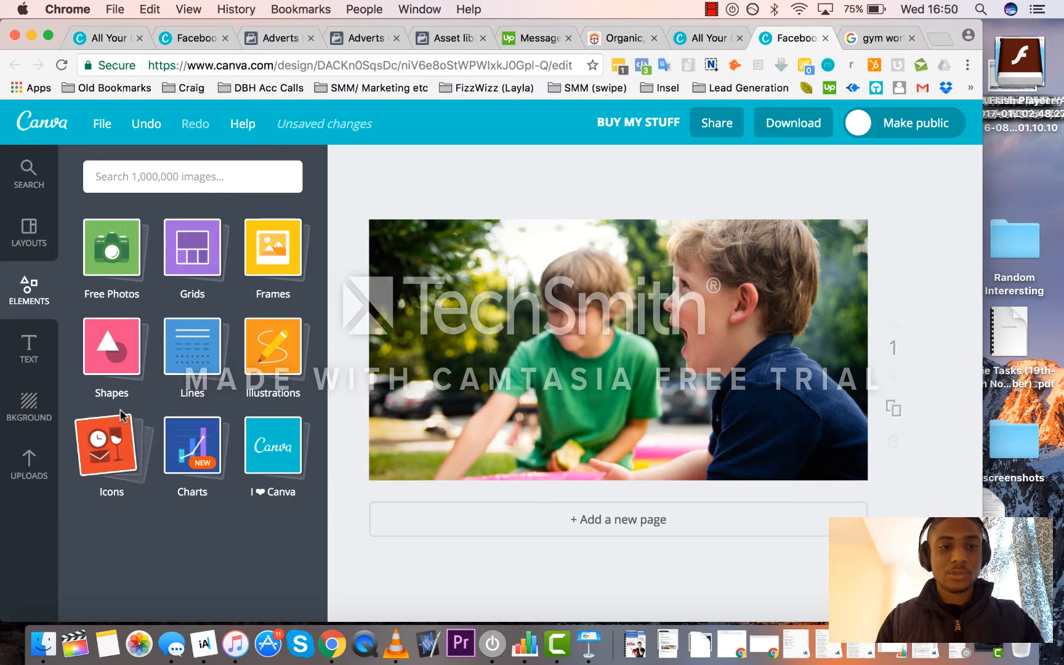
pyautogui.click(122, 364)
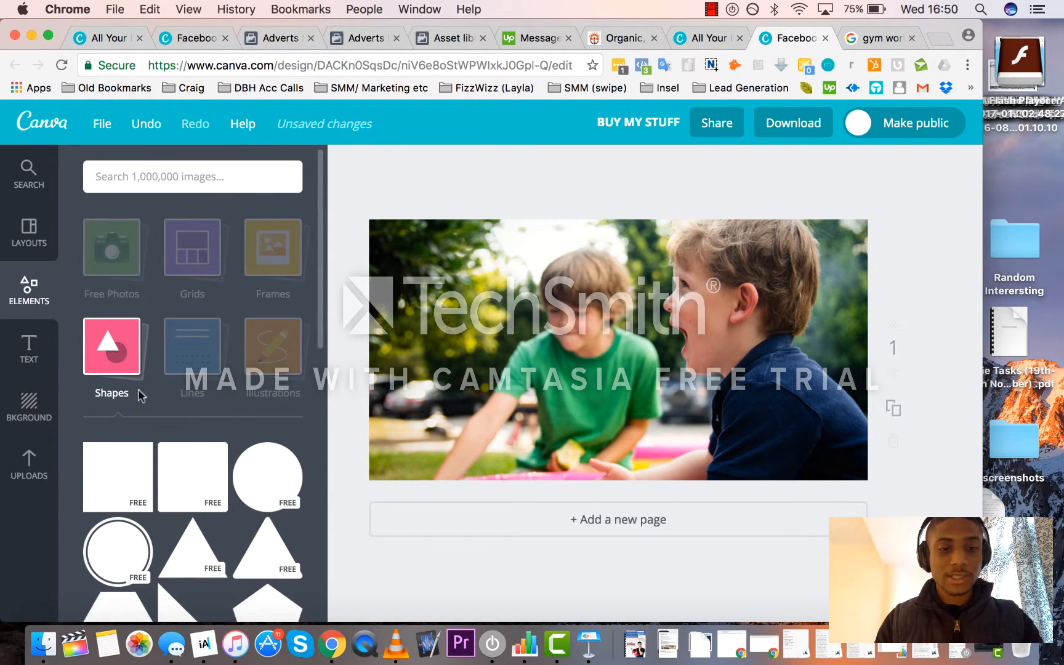
pyautogui.moveTo(258, 464)
pyautogui.mouseDown()
pyautogui.moveTo(463, 267)
pyautogui.moveTo(464, 277)
pyautogui.mouseUp()
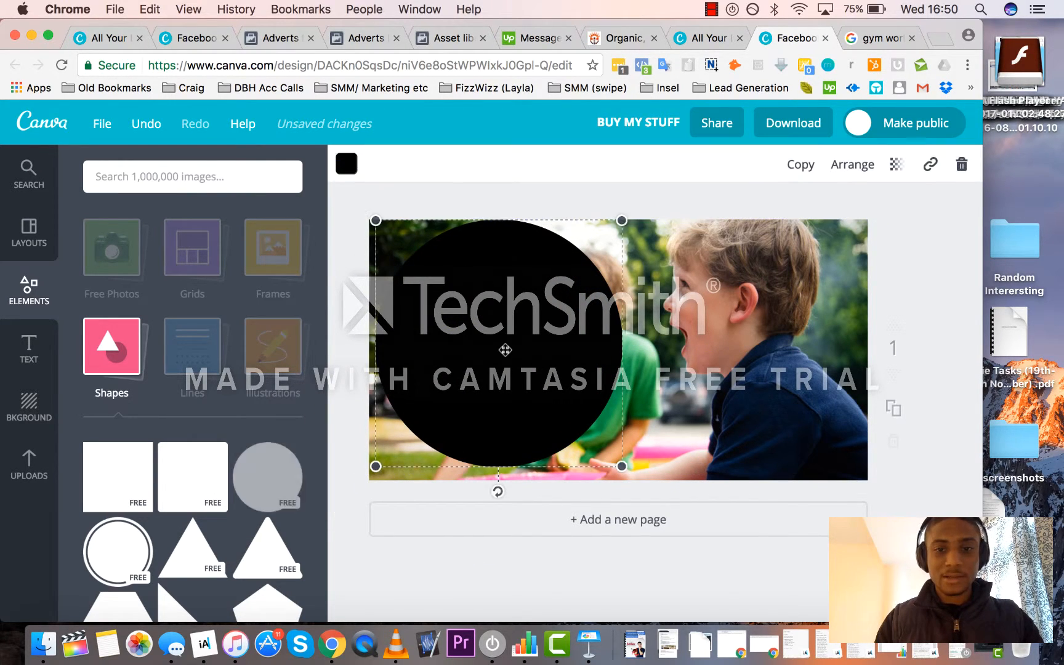
pyautogui.moveTo(621, 467); pyautogui.dragTo(580, 424)
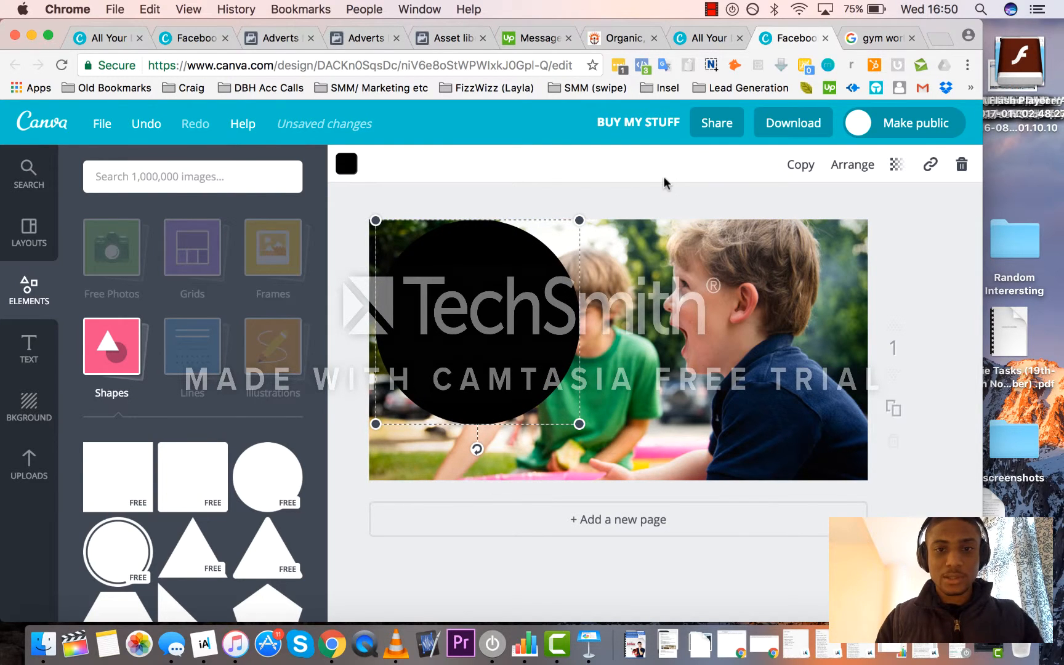
pyautogui.moveTo(513, 271); pyautogui.dragTo(534, 288)
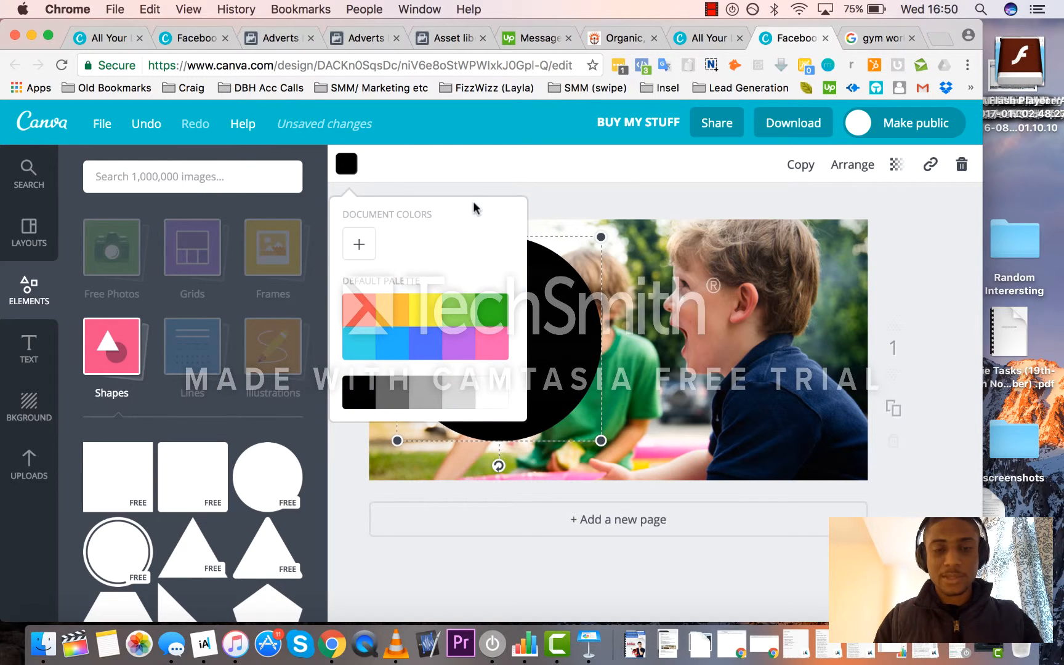
pyautogui.click(495, 386)
pyautogui.click(711, 229)
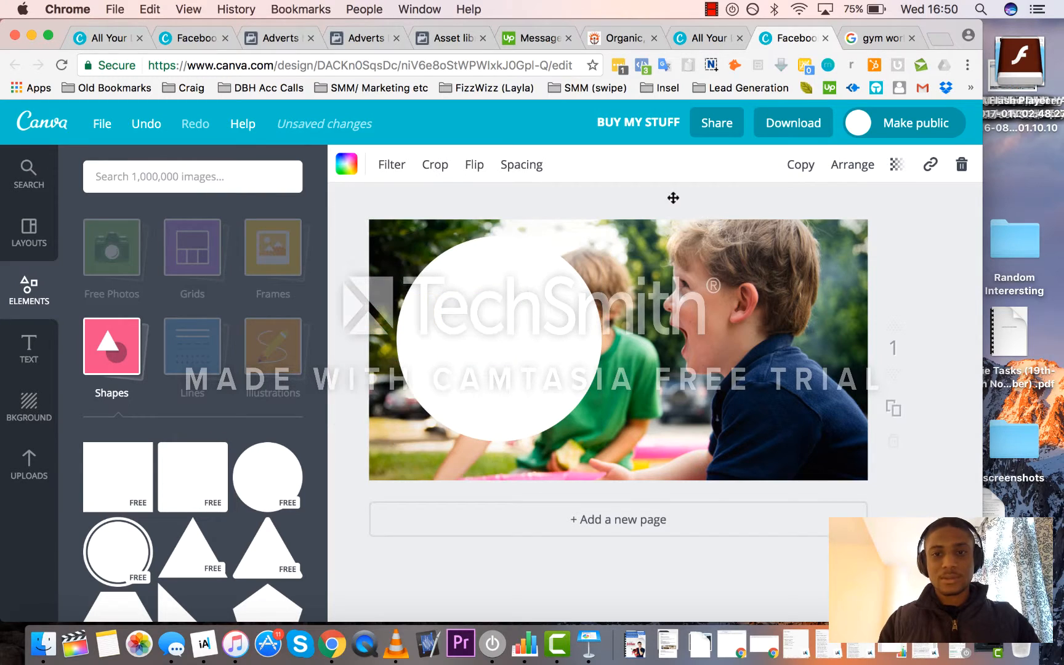
# - Add a heading inside the circle reading BRING YOUR KIDS FOR FREE and move it higher
pyautogui.click(28, 349)
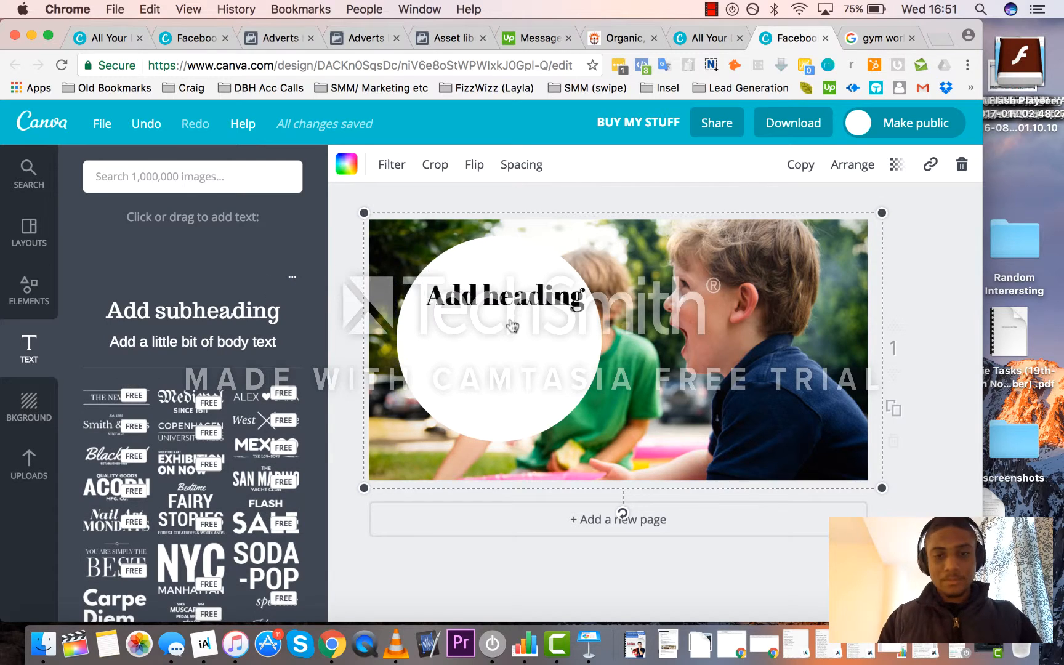
pyautogui.moveTo(400, 302); pyautogui.dragTo(504, 343)
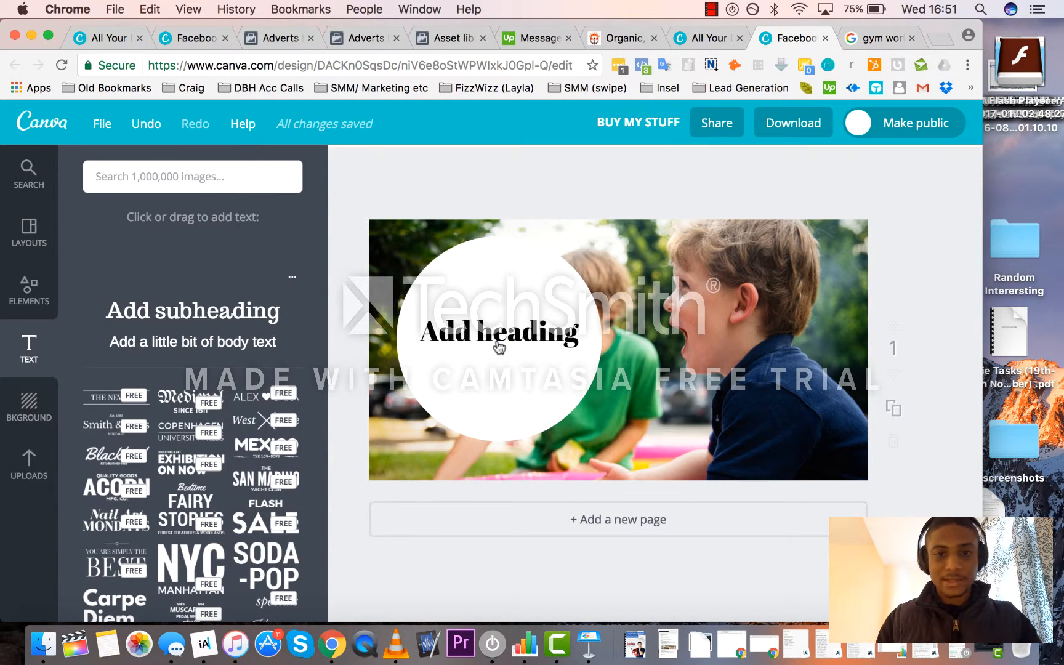
pyautogui.doubleClick(501, 341)
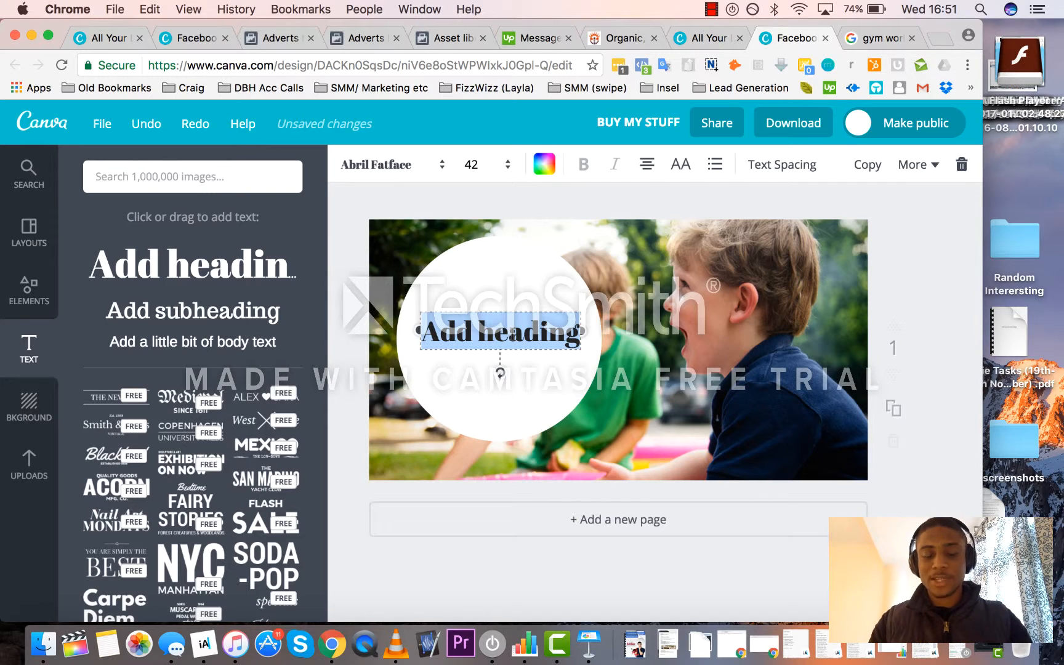
pyautogui.write('F')
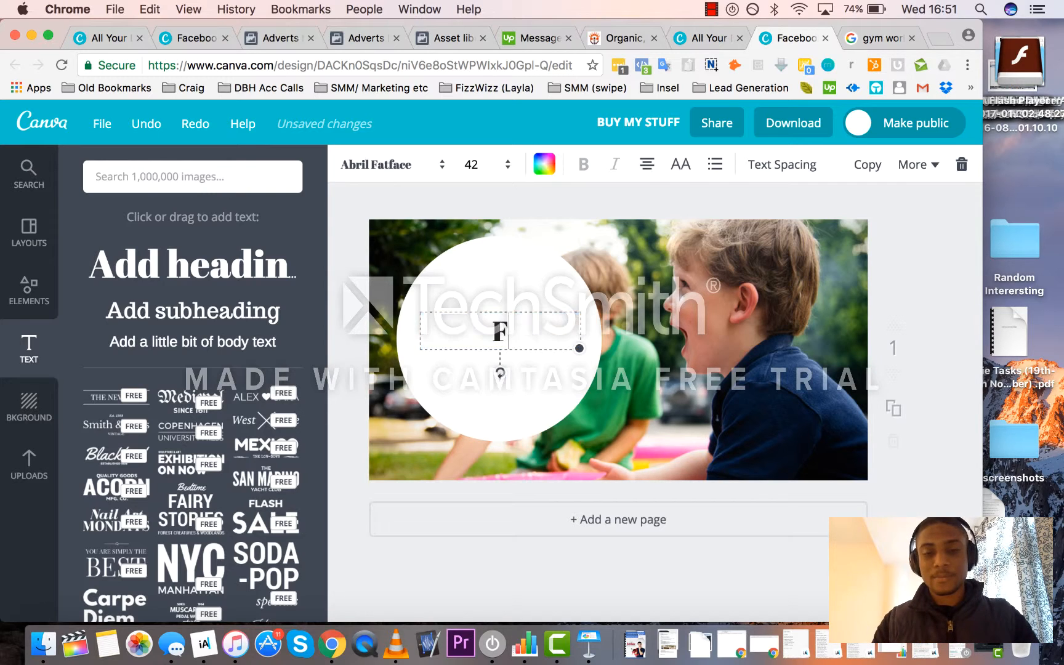
pyautogui.press('BackSpace')
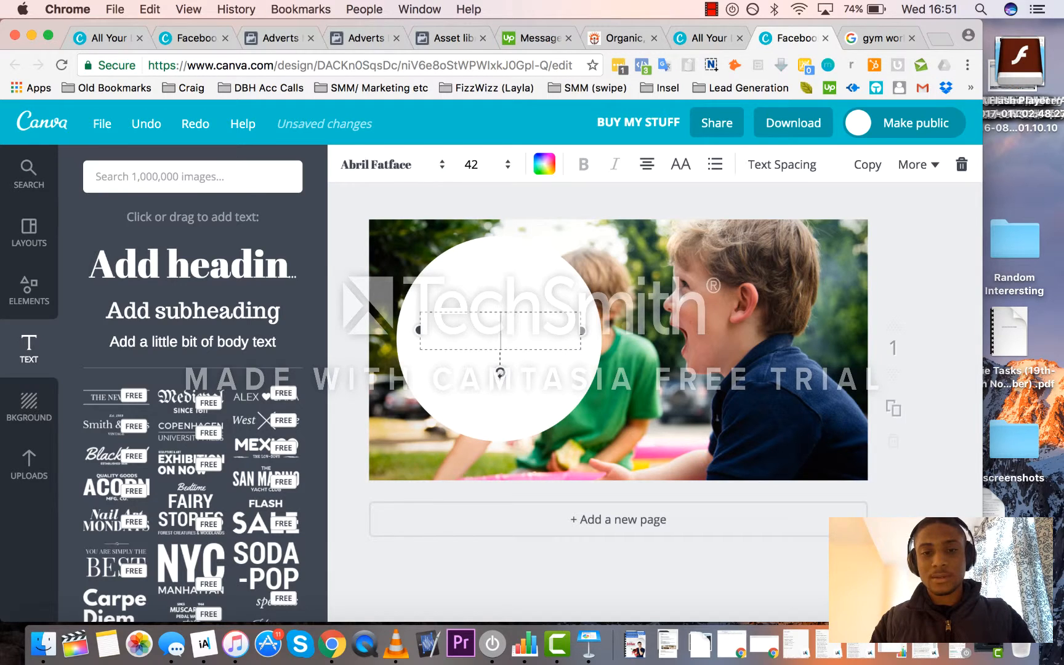
pyautogui.write('BRING YOUR ')
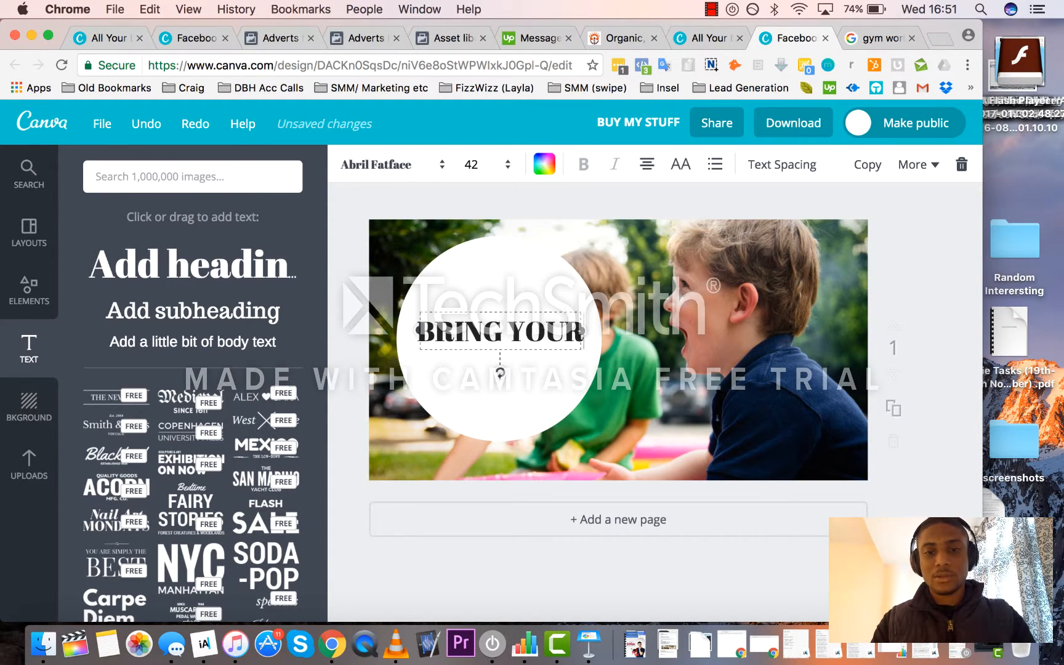
pyautogui.write('KIDS ')
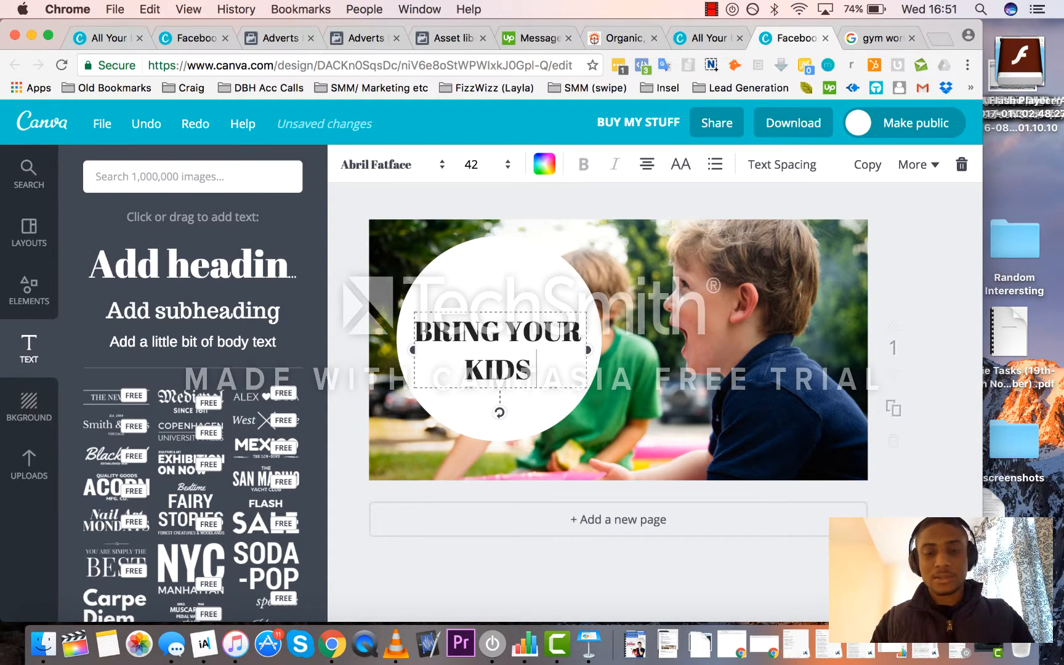
pyautogui.write('FOR FREE')
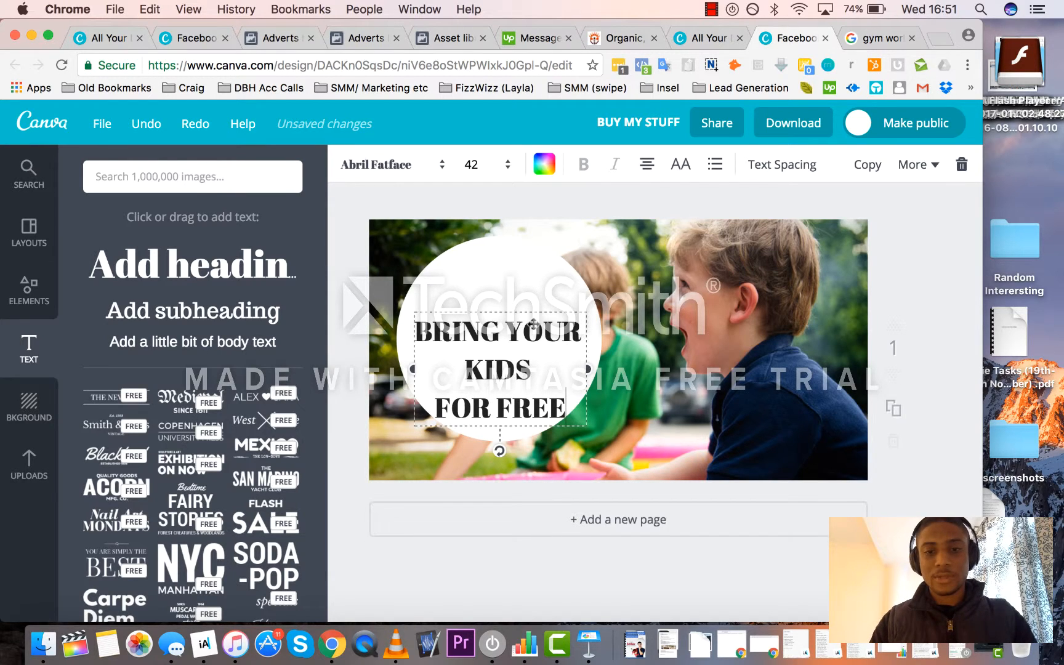
pyautogui.click(914, 248)
pyautogui.moveTo(502, 360); pyautogui.dragTo(499, 327)
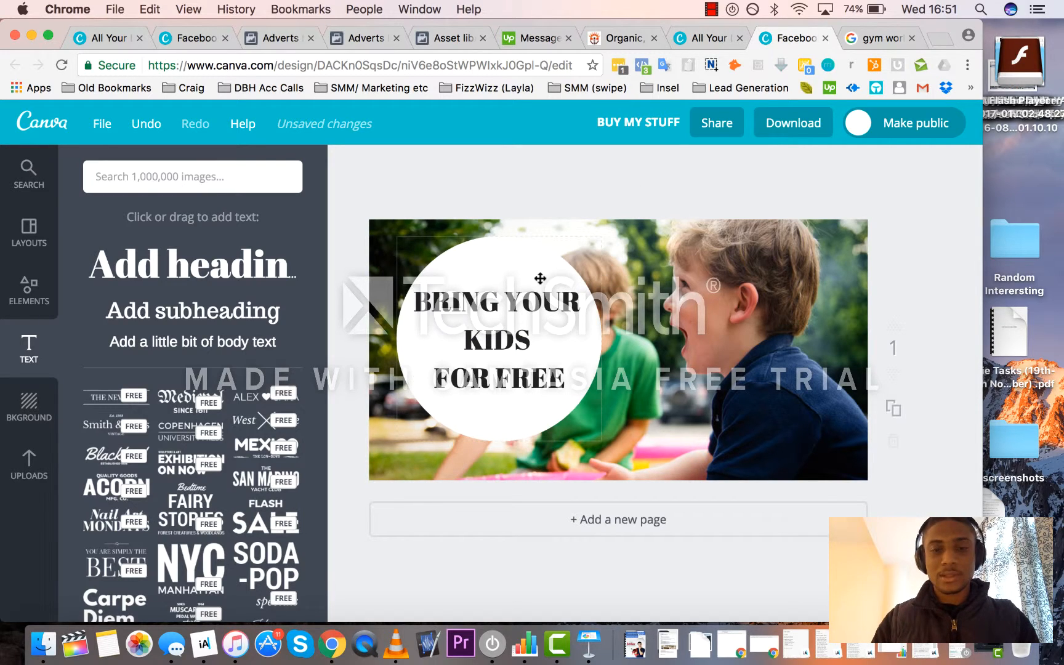
# - Colour all three lines of the heading red using the custom colour wheel
pyautogui.click(493, 315)
pyautogui.doubleClick(492, 314)
pyautogui.click(509, 348)
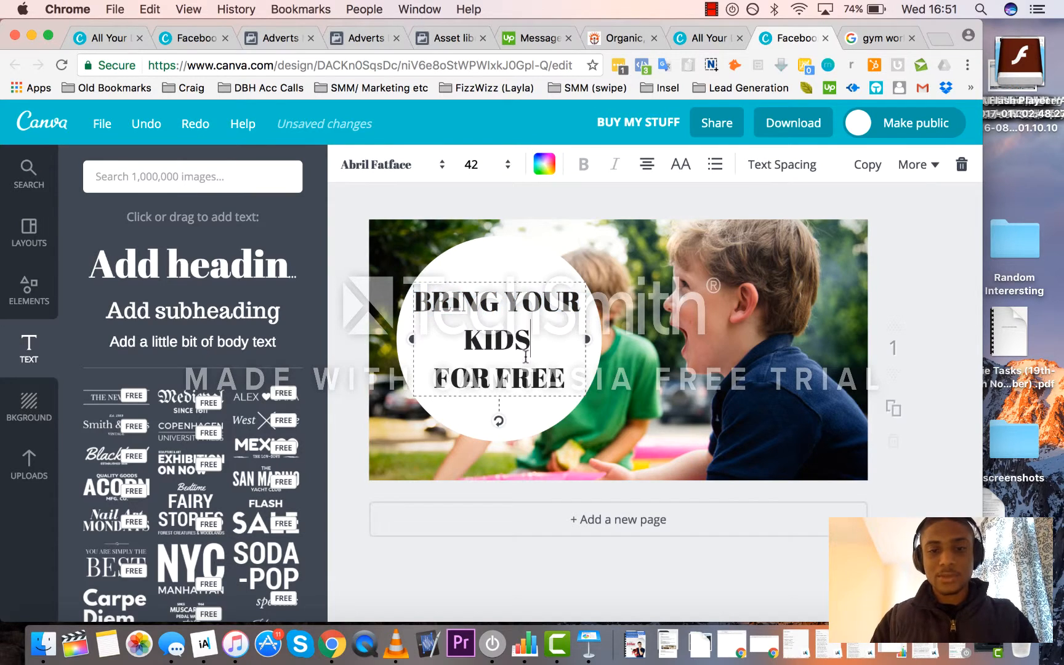
pyautogui.moveTo(565, 381); pyautogui.dragTo(413, 295)
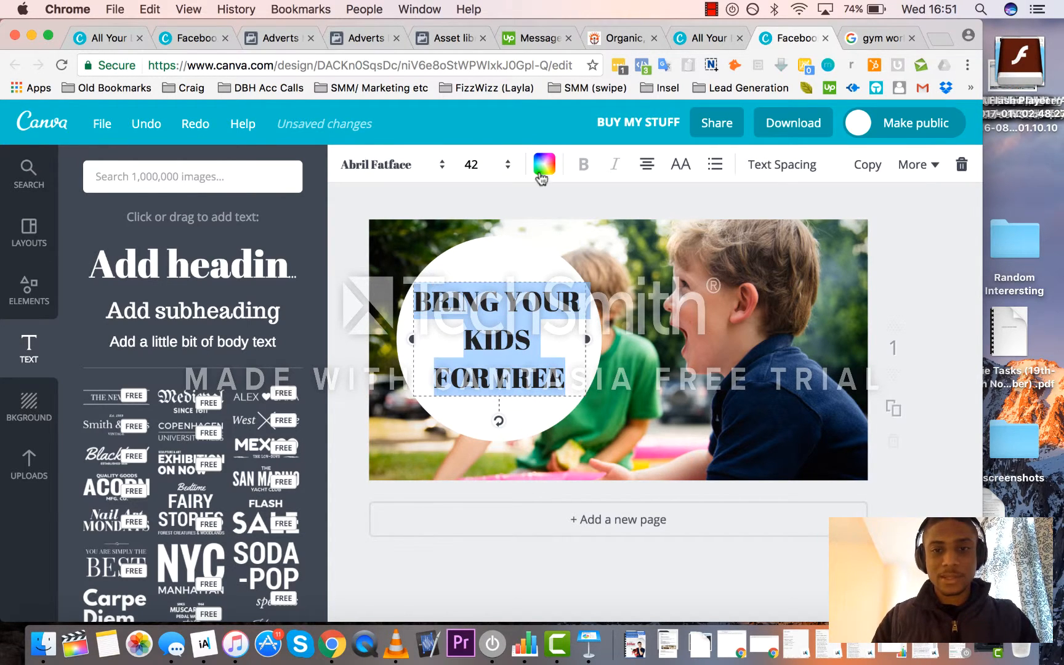
pyautogui.click(543, 164)
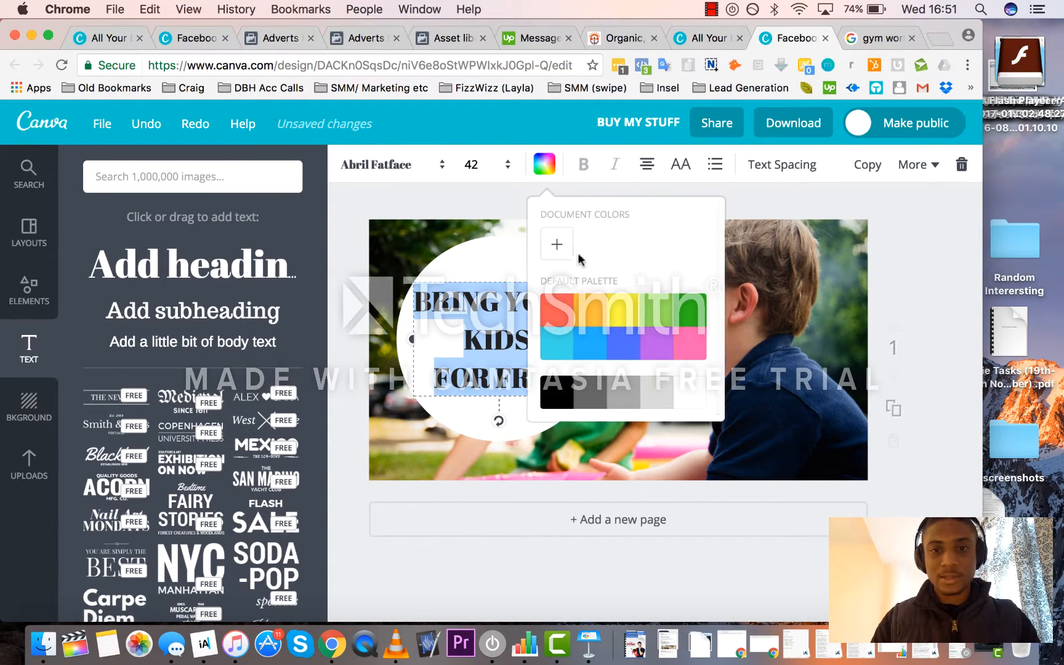
pyautogui.click(556, 242)
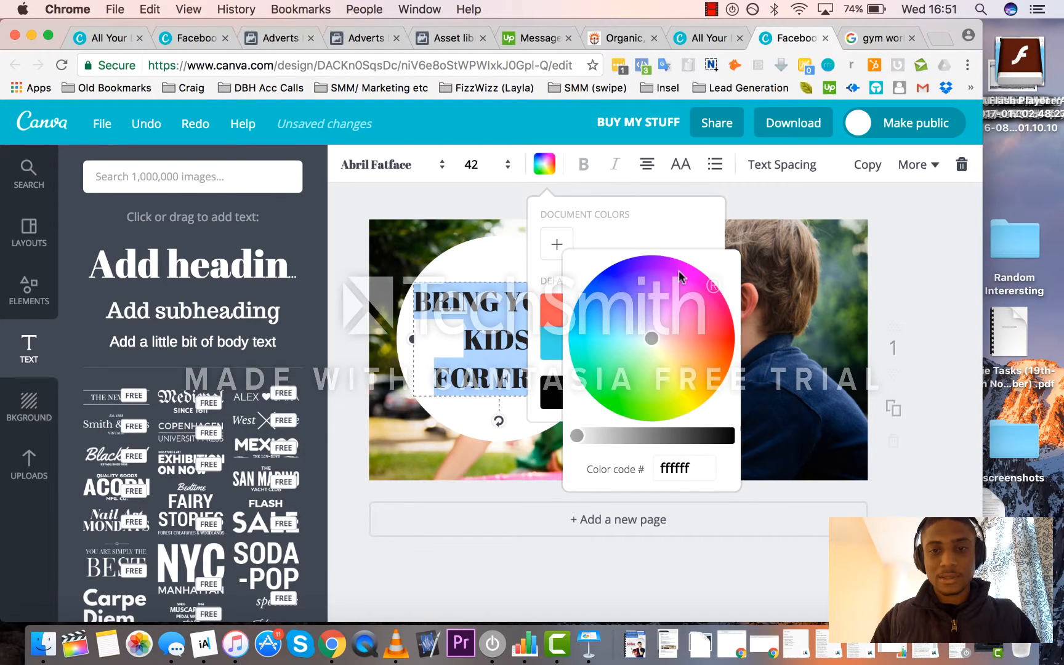
pyautogui.moveTo(652, 339); pyautogui.dragTo(724, 321)
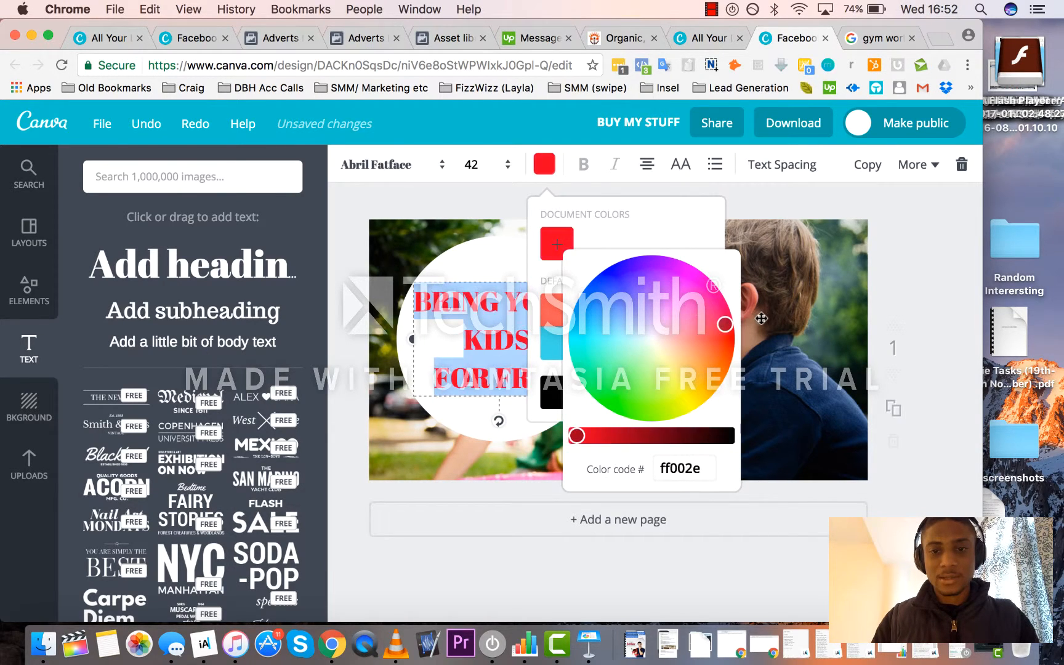
pyautogui.click(921, 215)
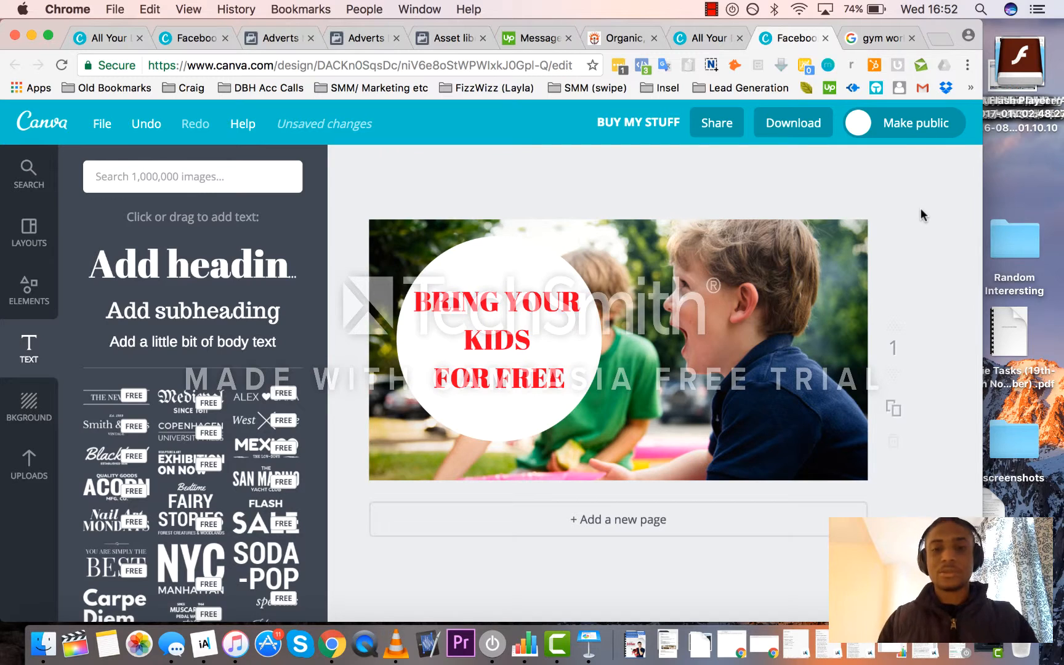